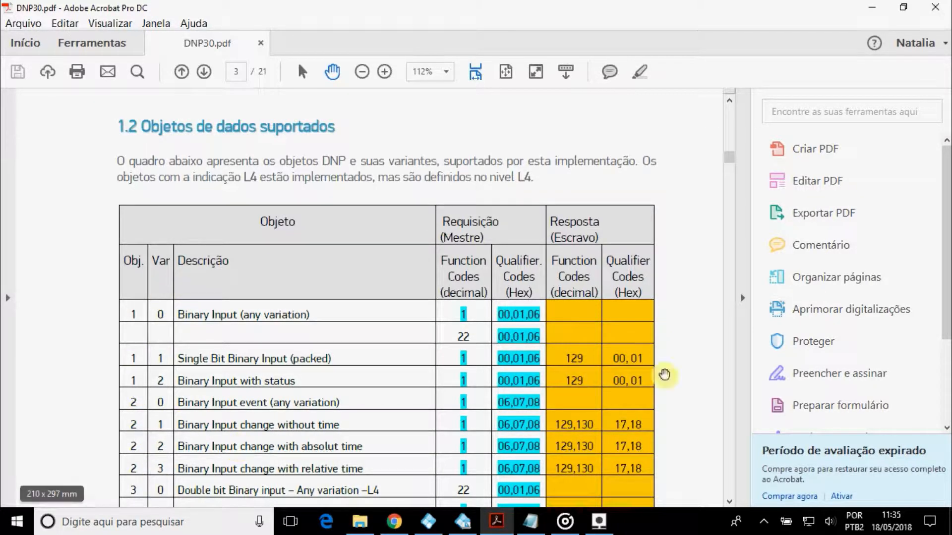
# Scroll through pages 3 and 4 of DNP30.pdf to the Analog Input object 30 and 32 rows.
pyautogui.scroll(-3, 686, 359)
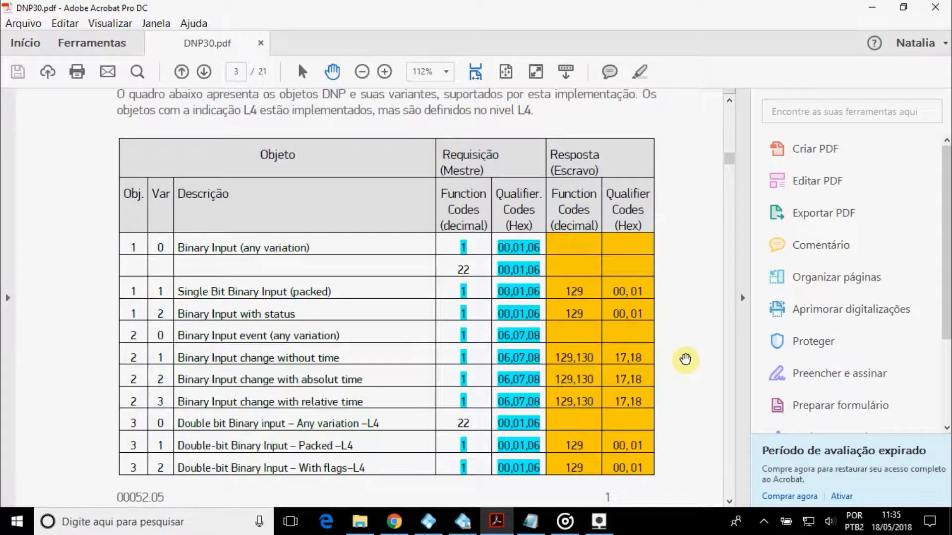
pyautogui.scroll(-7, 685, 358)
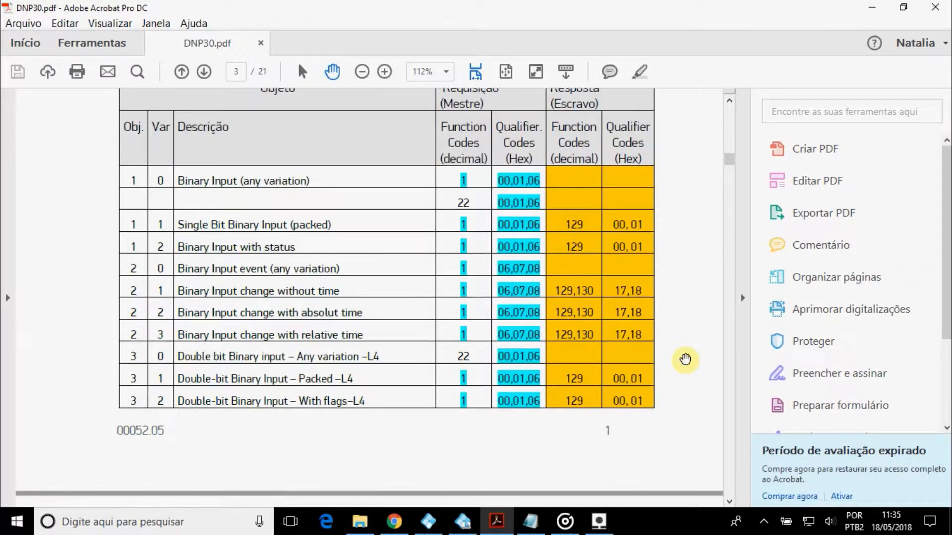
pyautogui.scroll(-12, 685, 359)
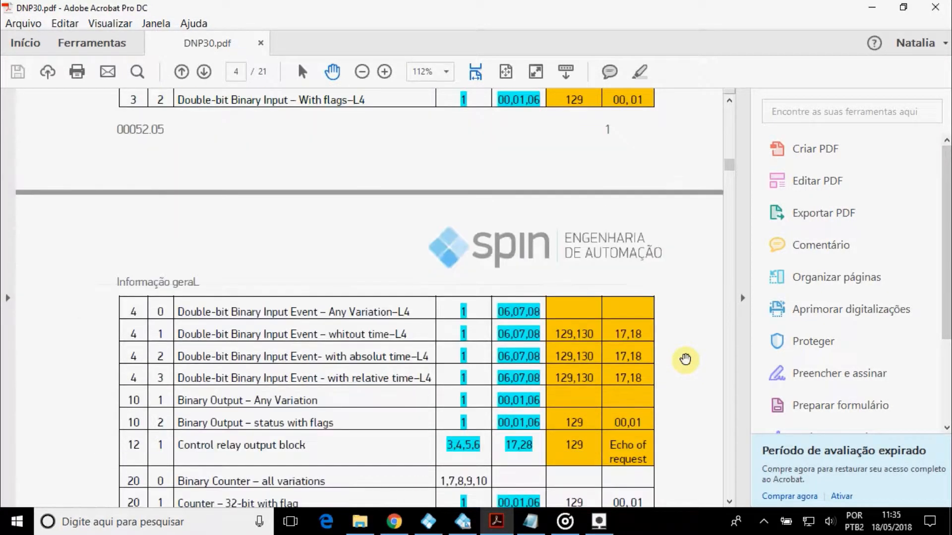
pyautogui.scroll(-6, 685, 359)
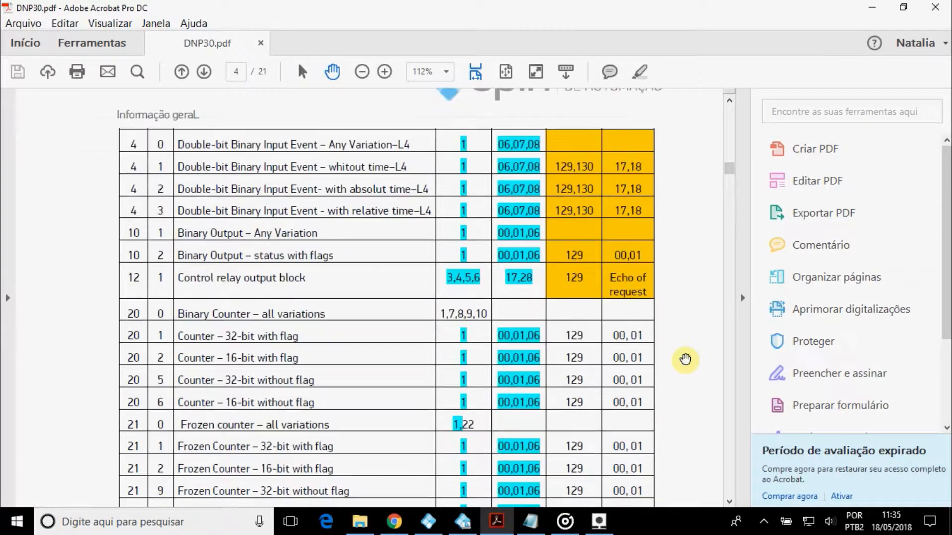
pyautogui.scroll(16, 685, 359)
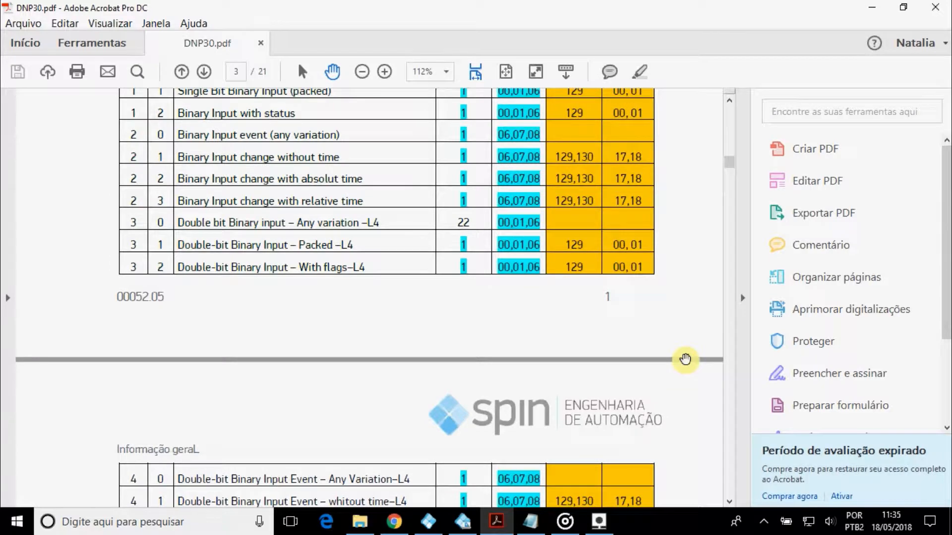
pyautogui.scroll(-18, 685, 359)
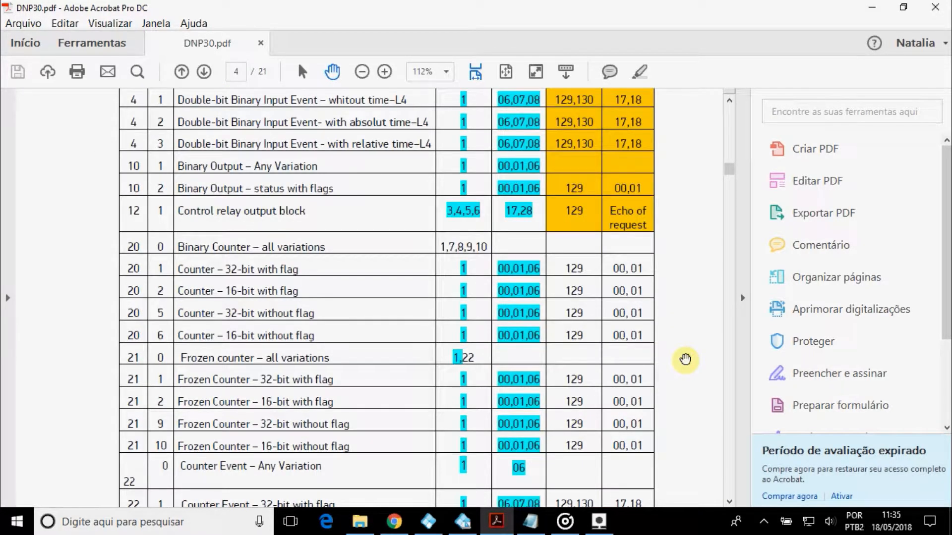
pyautogui.scroll(-6, 685, 359)
pyautogui.scroll(-8, 685, 359)
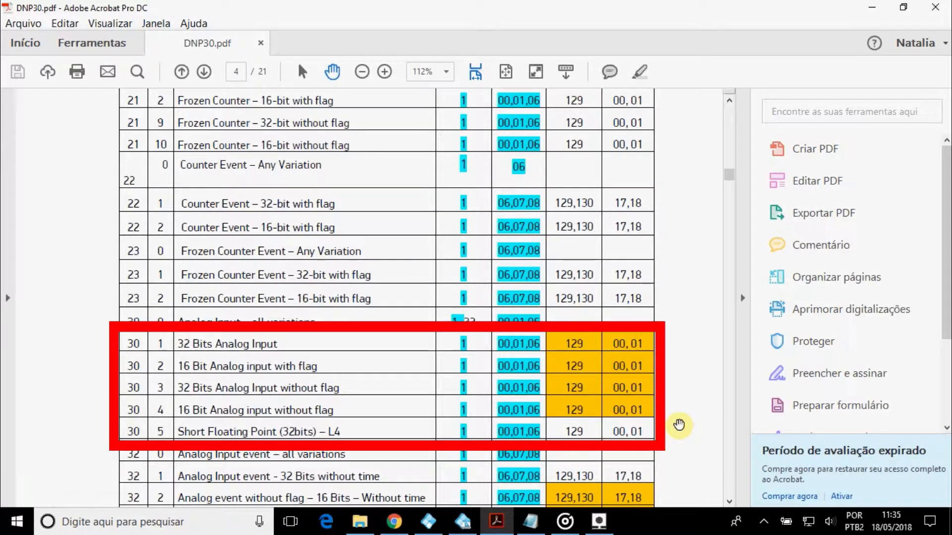
pyautogui.scroll(-3, 679, 425)
pyautogui.scroll(-1, 679, 425)
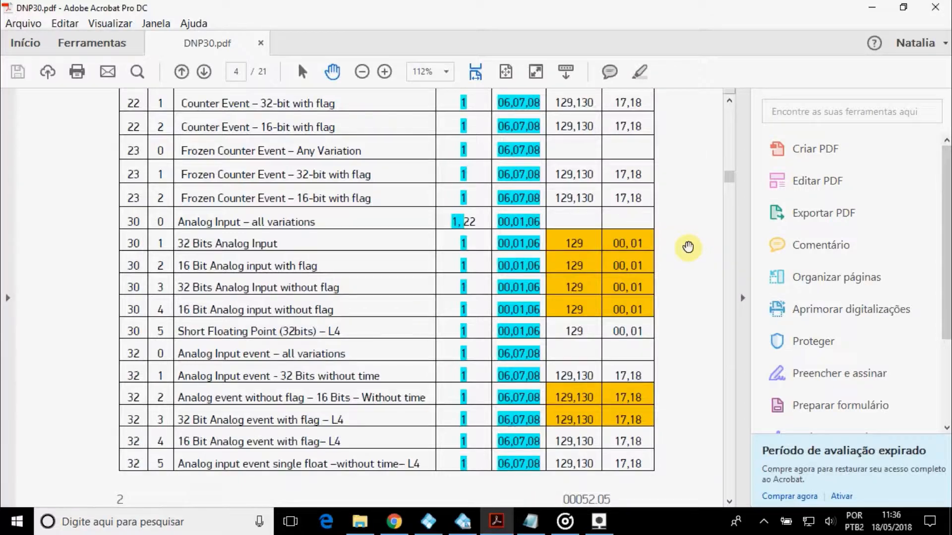
pyautogui.scroll(1, 688, 247)
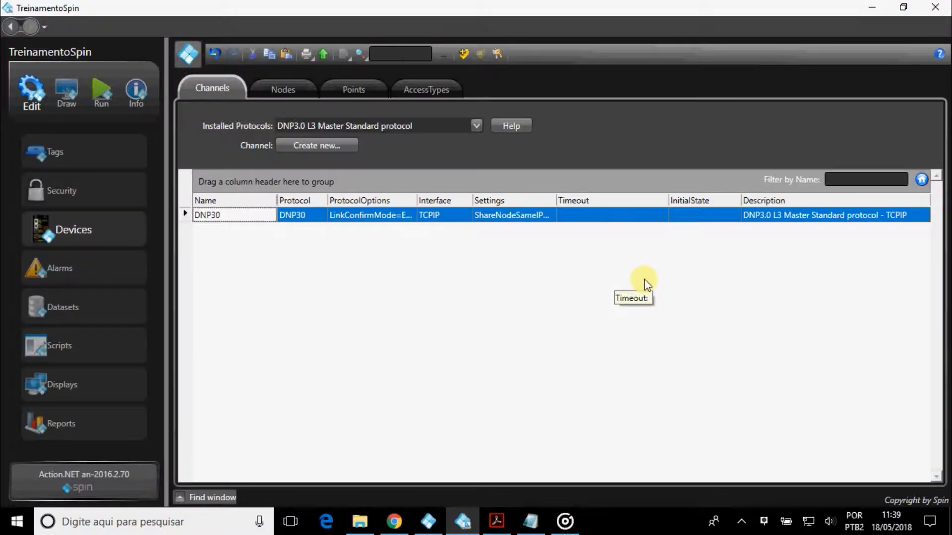
# In DNP30's protocol options, leave LinkConfirmMode and Accept Unsolicited DNP set to Enabled.
pyautogui.click(410, 218)
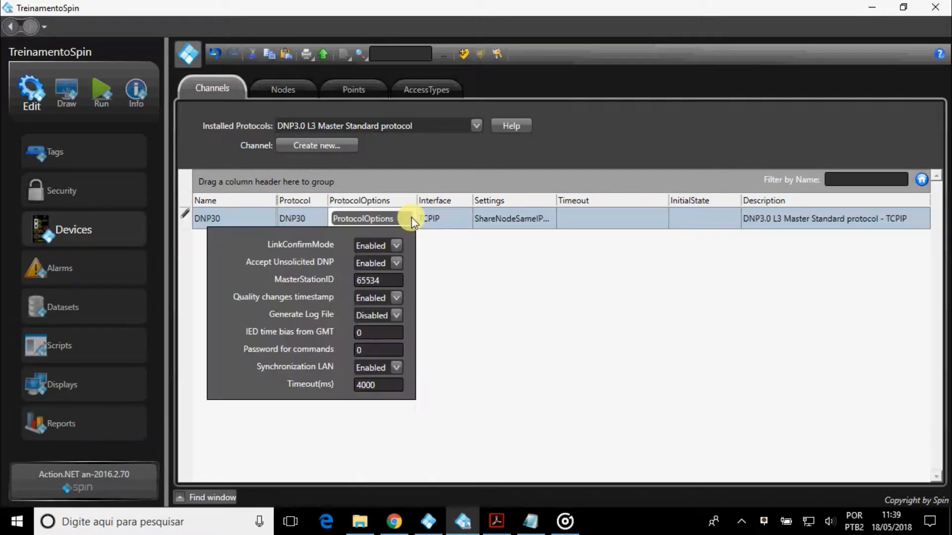
pyautogui.click(397, 246)
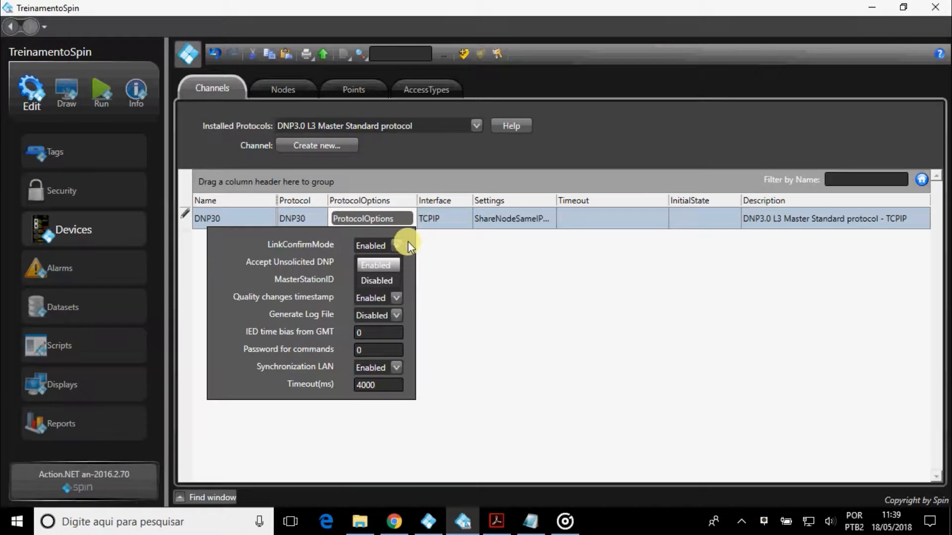
pyautogui.click(408, 243)
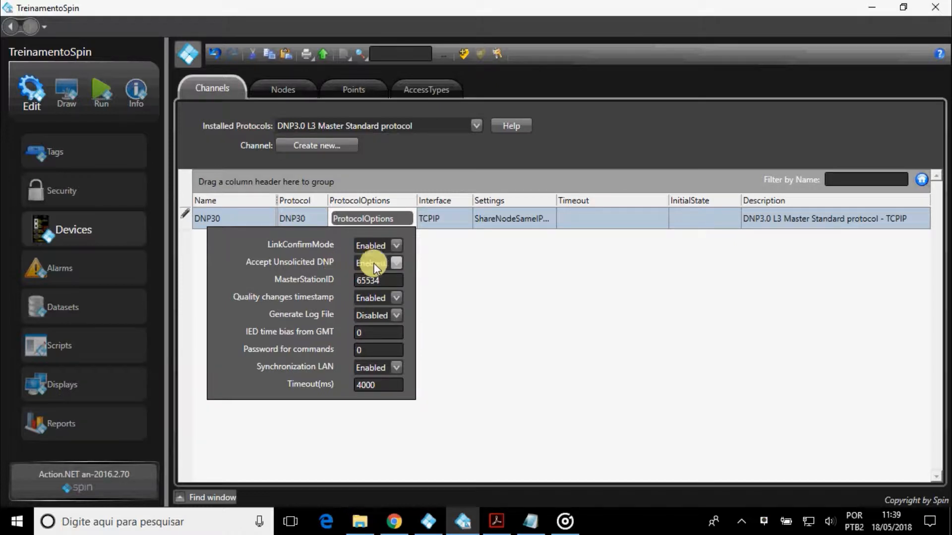
pyautogui.click(396, 263)
pyautogui.click(397, 263)
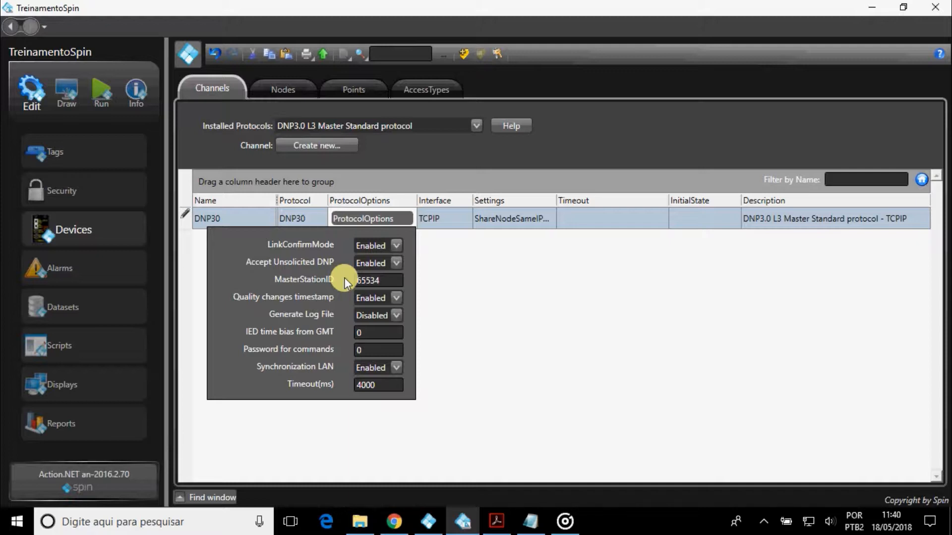
pyautogui.click(391, 278)
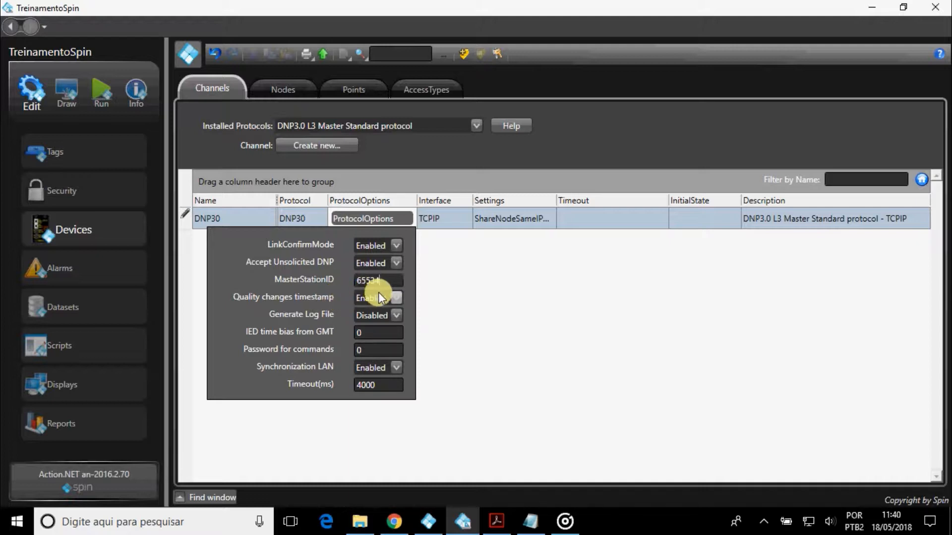
pyautogui.click(396, 298)
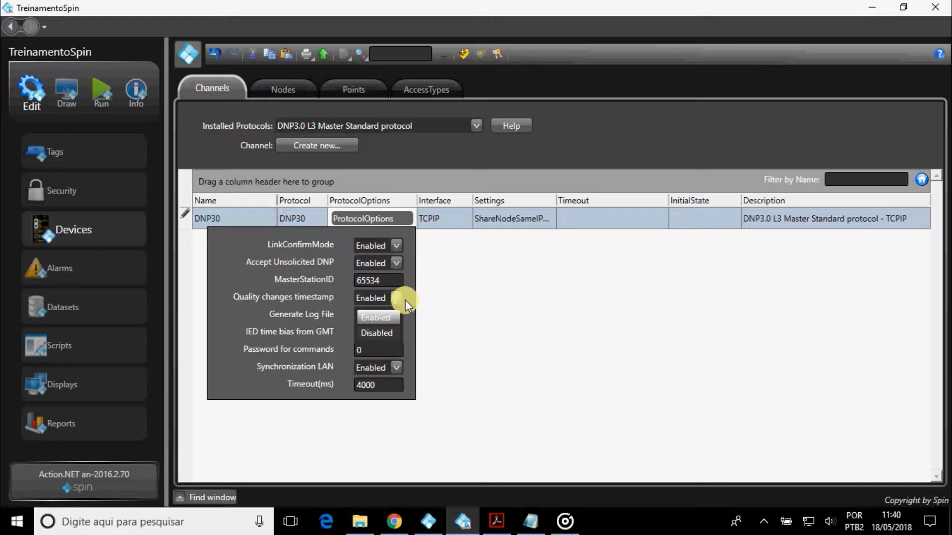
pyautogui.click(405, 299)
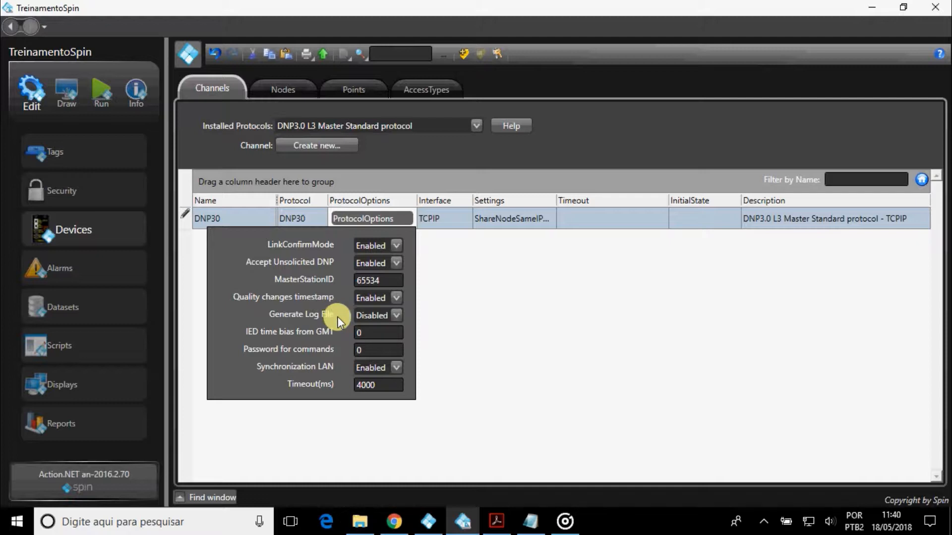
pyautogui.click(396, 315)
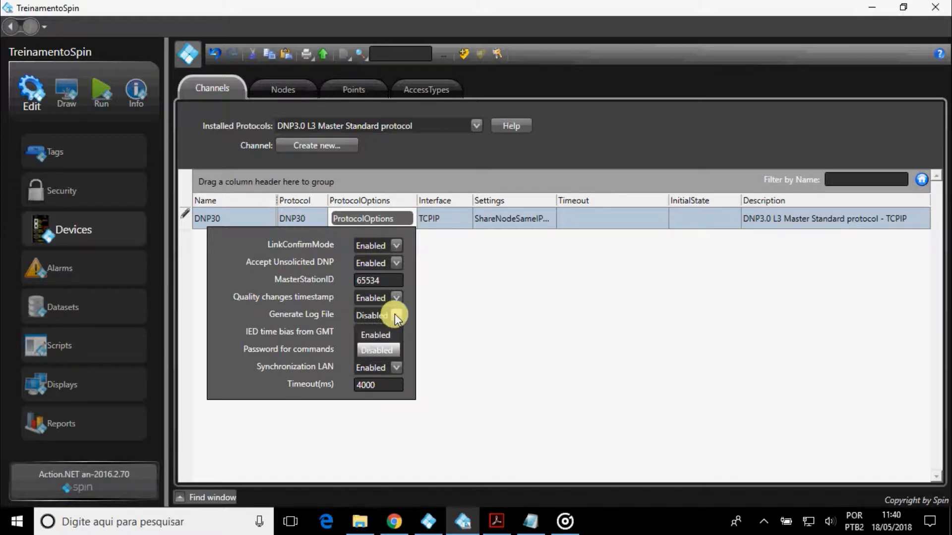
pyautogui.click(415, 321)
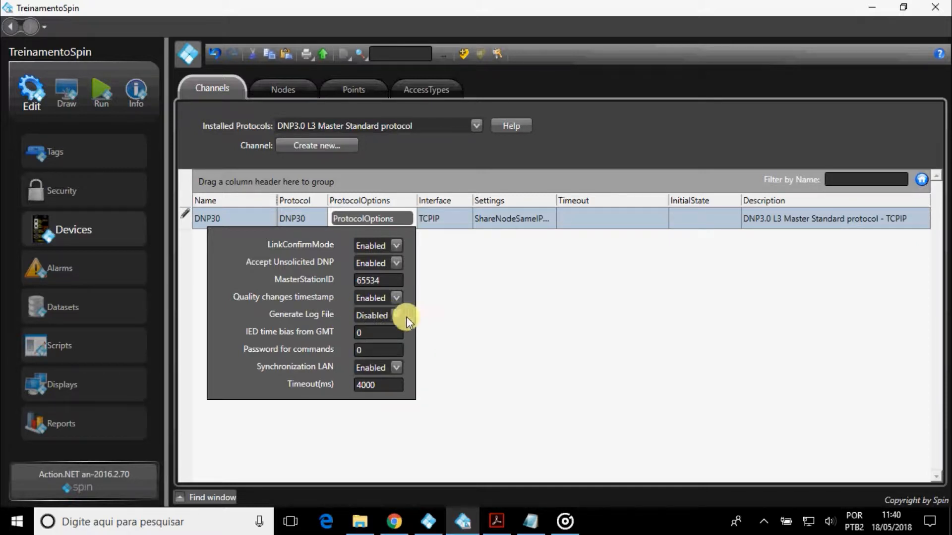
# Set the IED time bias from GMT to 0 after briefly trying -3.
pyautogui.click(364, 335)
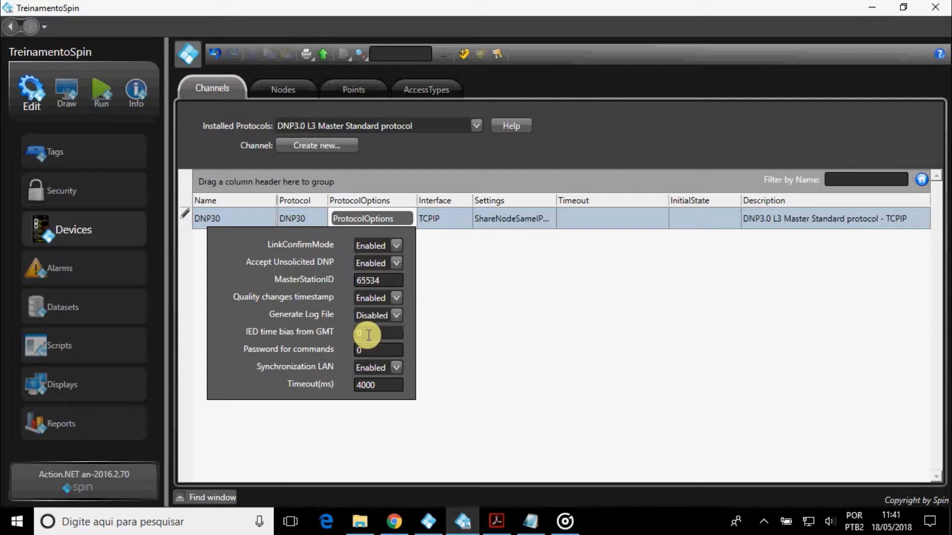
pyautogui.press('BackSpace')
pyautogui.write('-3')
pyautogui.press('BackSpace')
pyautogui.press('BackSpace')
pyautogui.write('0')
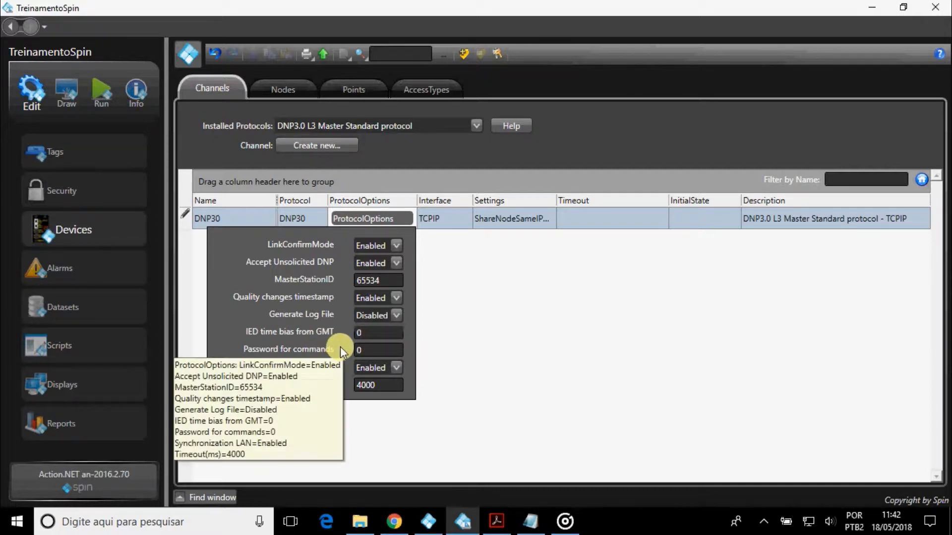
# Reset the Password for commands field back to its original value.
pyautogui.click(367, 349)
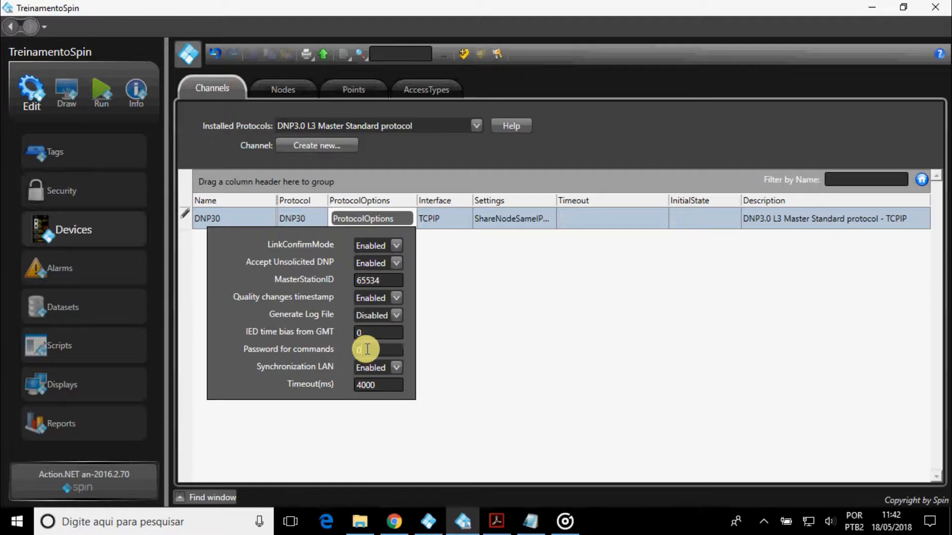
pyautogui.press('BackSpace')
pyautogui.write('123456789')
pyautogui.press('BackSpace')
pyautogui.press('BackSpace')
pyautogui.press('BackSpace')
pyautogui.press('BackSpace')
pyautogui.press('BackSpace')
pyautogui.press('BackSpace')
pyautogui.press('BackSpace')
pyautogui.press('BackSpace')
pyautogui.press('BackSpace')
pyautogui.write('0')
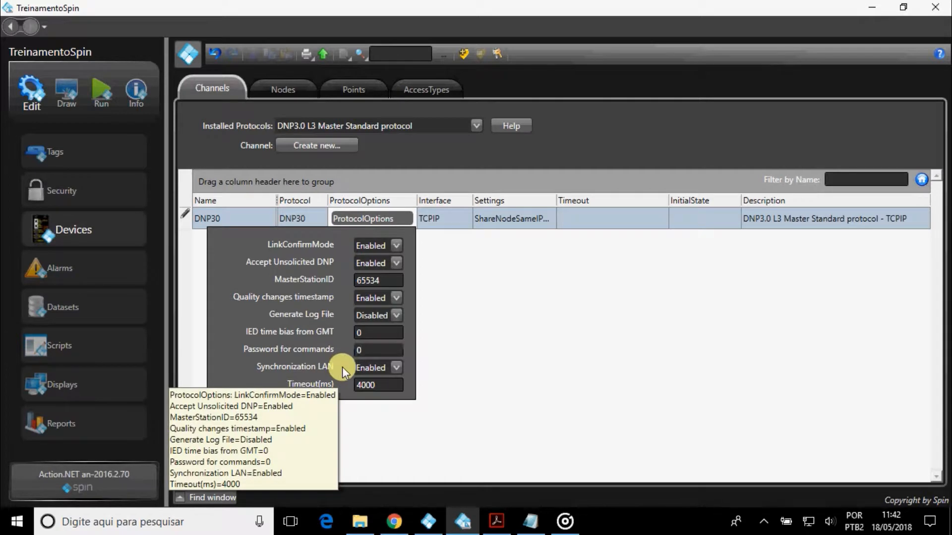
# Keep Synchronization LAN Enabled and commit DNP30's protocol and connection settings to its row.
pyautogui.click(399, 366)
pyautogui.click(406, 366)
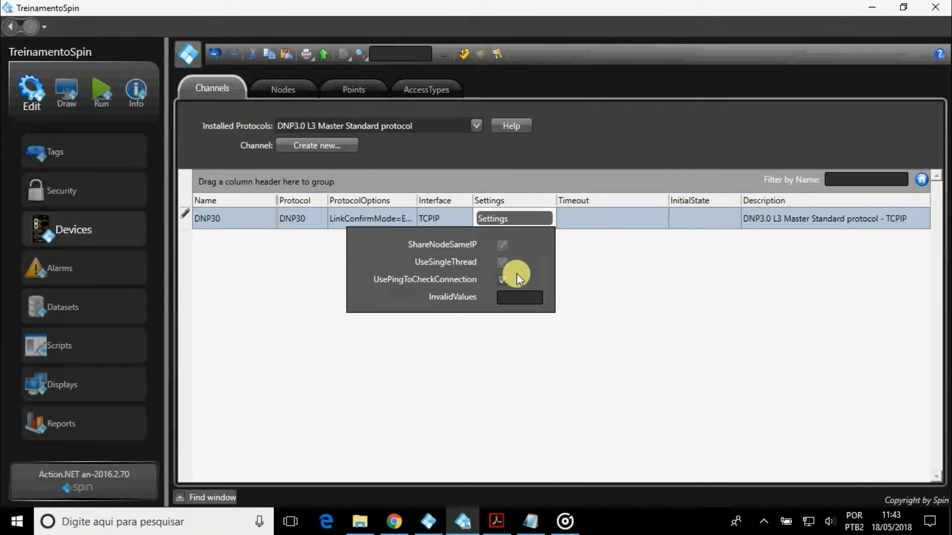
pyautogui.click(606, 287)
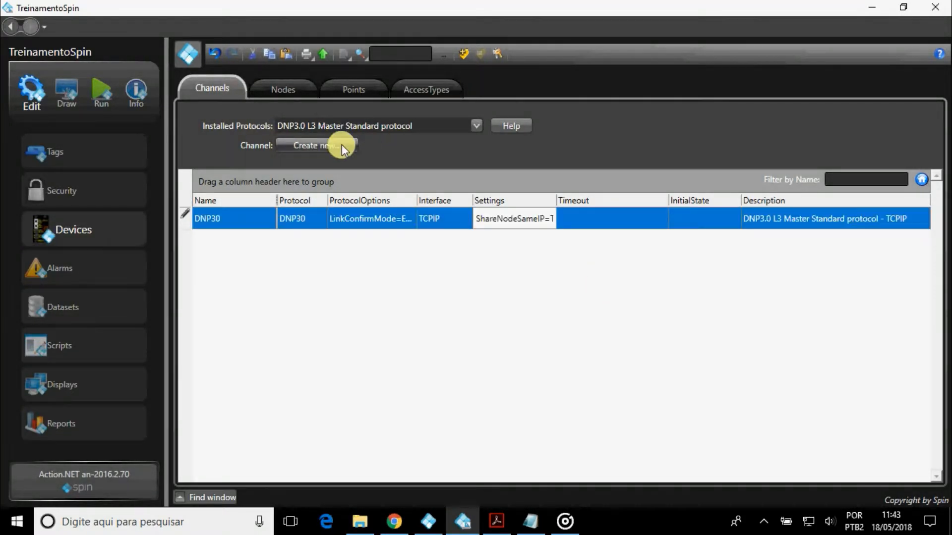
pyautogui.click(341, 144)
# Create serial channel DNP301 with settings com1, 9600 baud, 8 data bits, 1 stop bit, even parity.
pyautogui.click(562, 384)
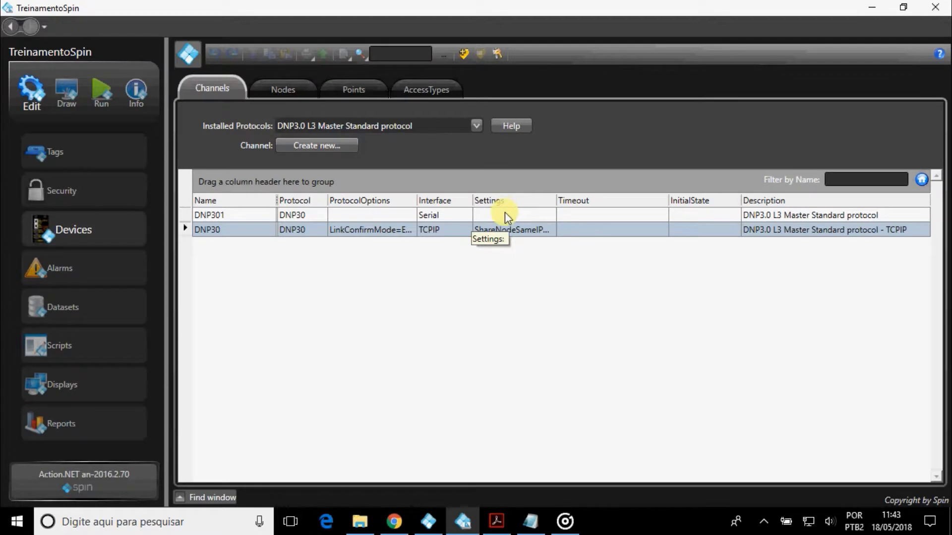
pyautogui.click(505, 212)
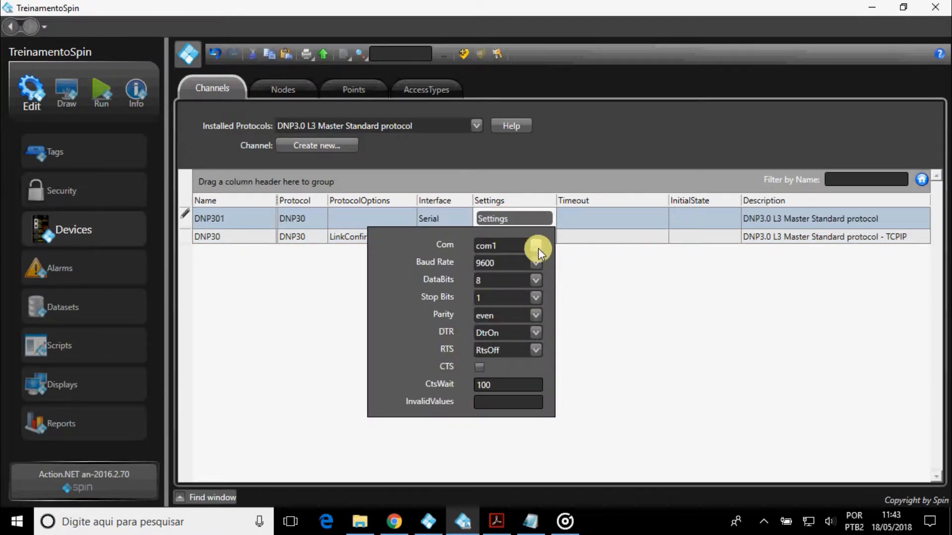
pyautogui.click(539, 248)
pyautogui.click(545, 249)
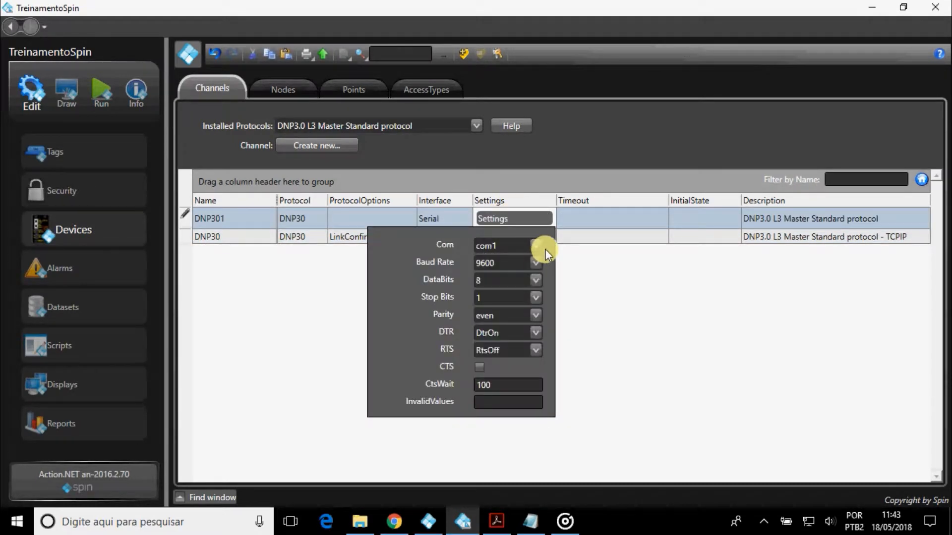
pyautogui.click(542, 279)
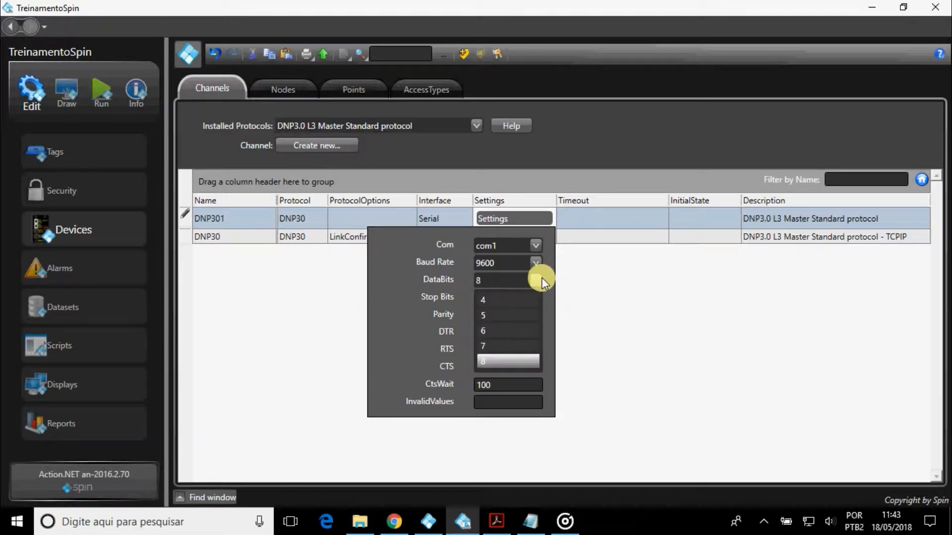
pyautogui.click(544, 279)
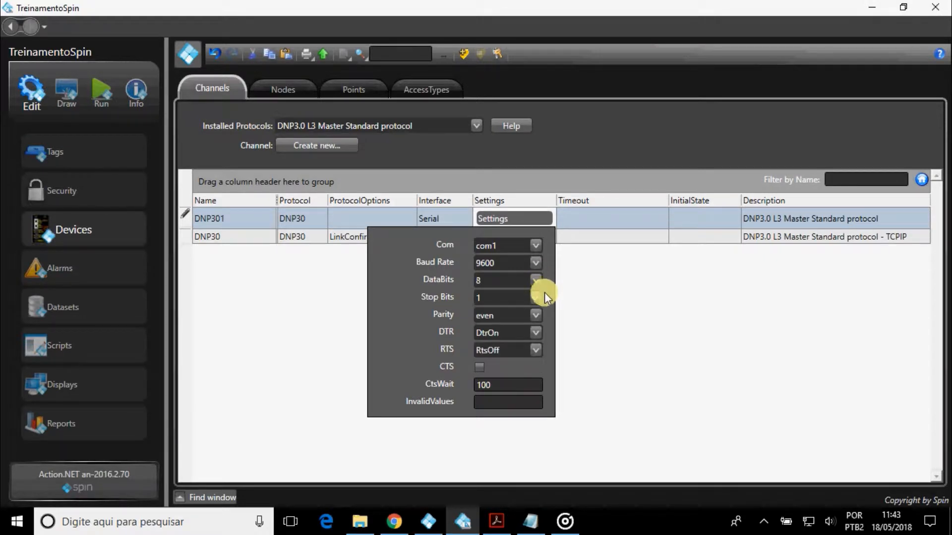
pyautogui.click(543, 296)
pyautogui.click(547, 295)
pyautogui.click(610, 339)
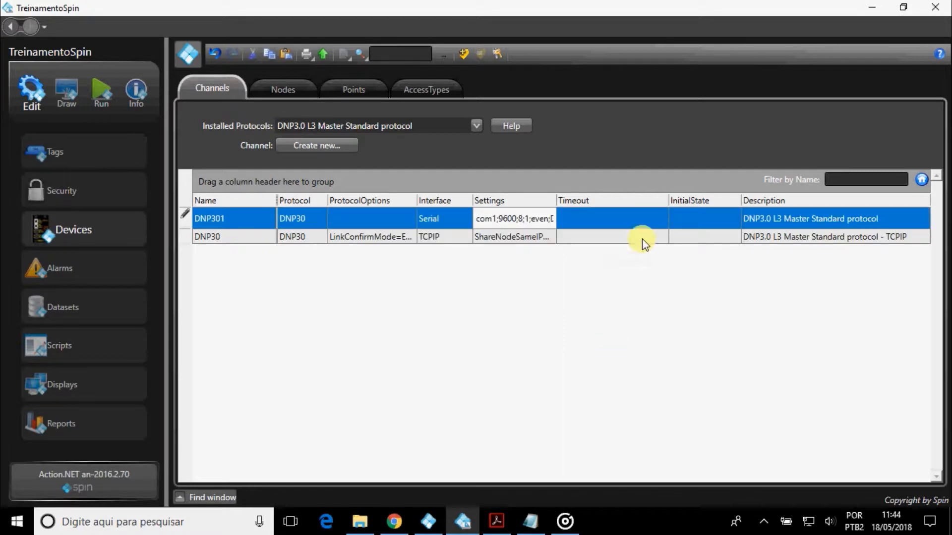
pyautogui.click(650, 215)
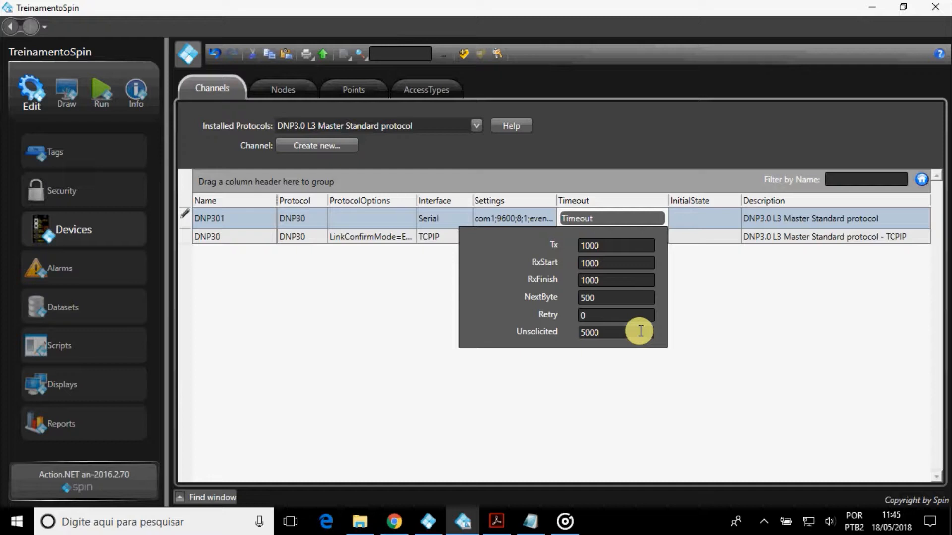
# Close DNP301's timeouts, keeping defaults Tx 1000, NextByte 500 and Unsolicited 5000.
pyautogui.click(731, 308)
pyautogui.click(723, 222)
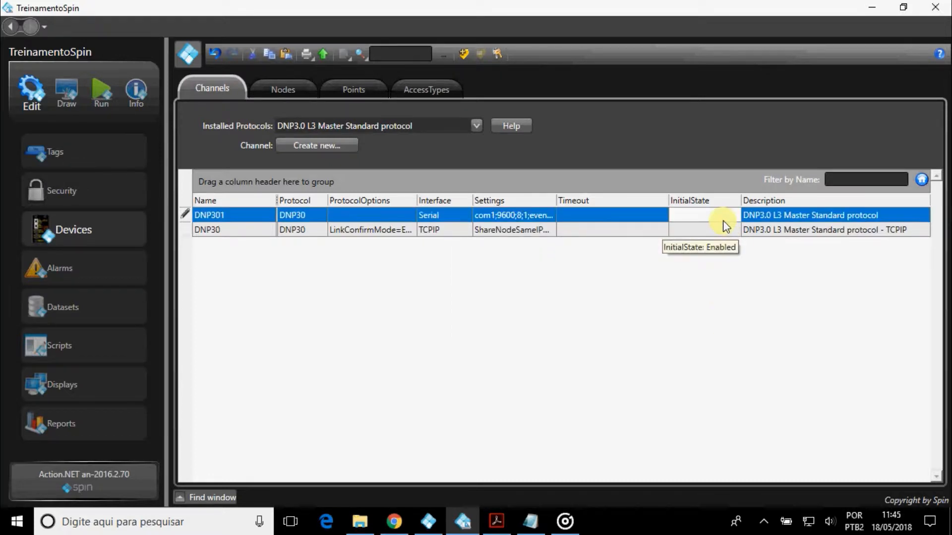
pyautogui.click(722, 218)
pyautogui.click(722, 217)
pyautogui.click(723, 218)
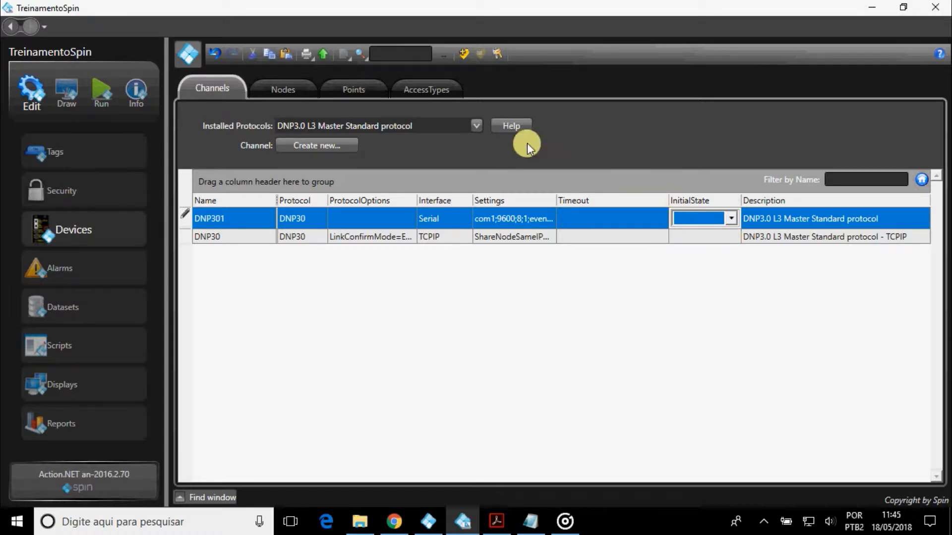
# In the Nodes list, open NodeDNP's PrimaryStation settings and its IgnoreBitOnLine choices.
pyautogui.click(284, 91)
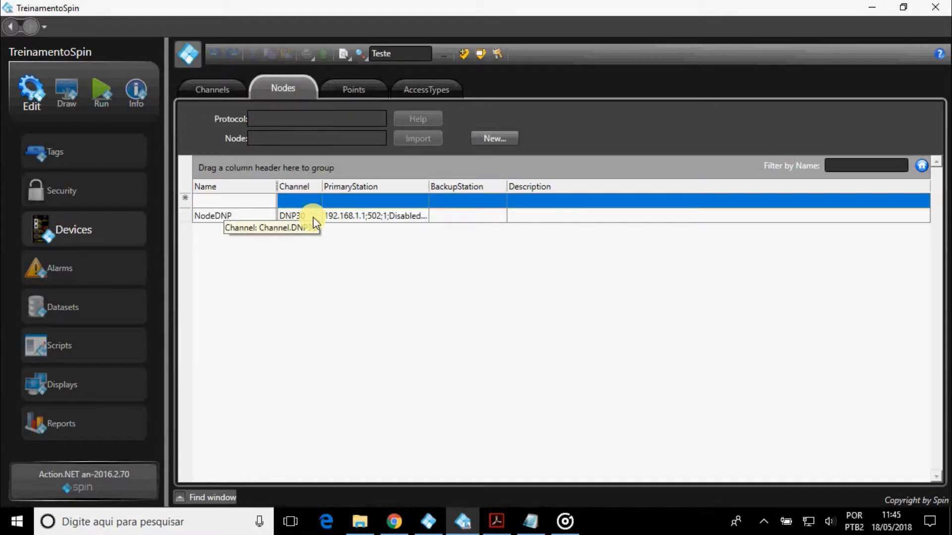
pyautogui.click(412, 218)
pyautogui.click(412, 219)
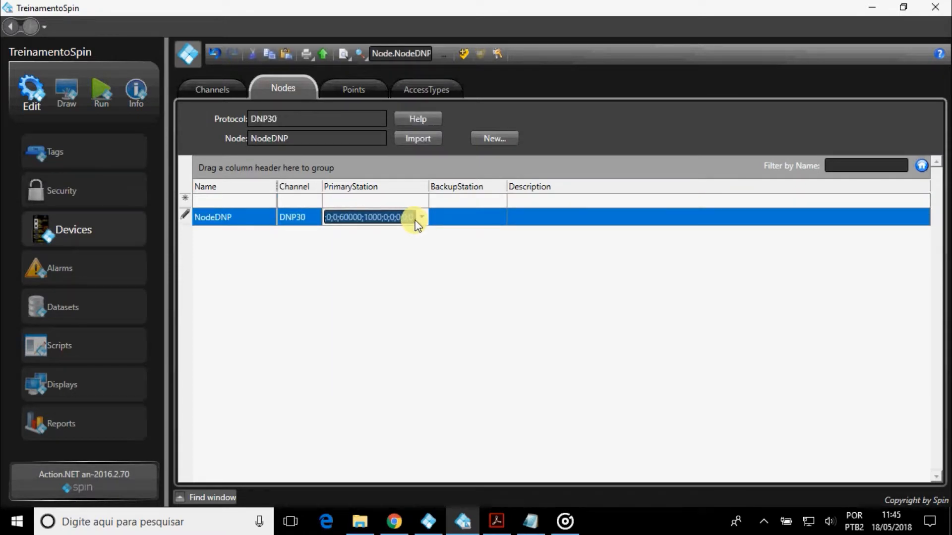
pyautogui.click(421, 219)
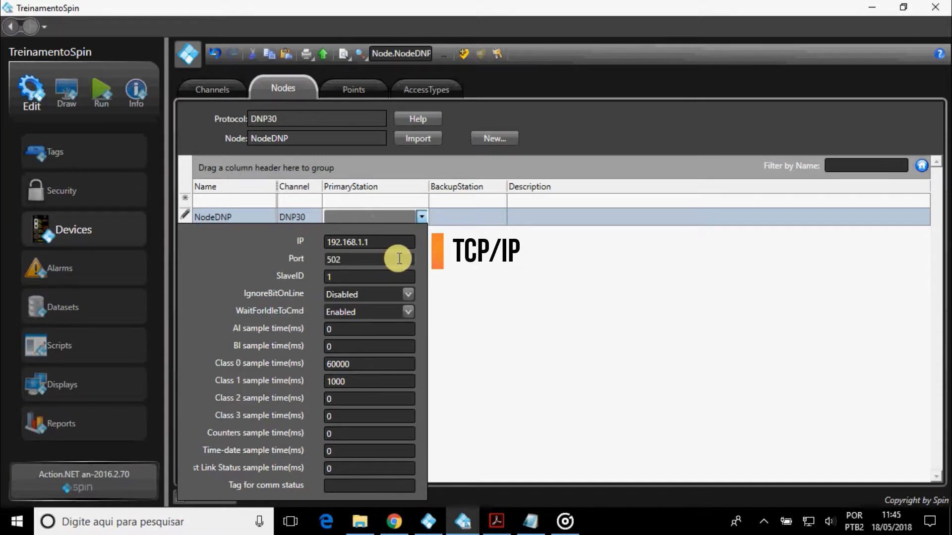
pyautogui.click(412, 294)
pyautogui.click(413, 294)
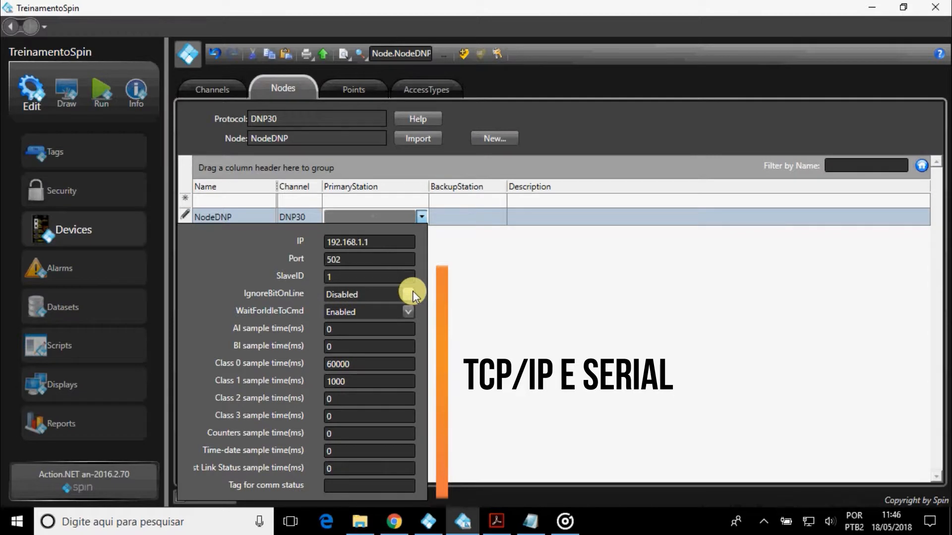
pyautogui.click(408, 330)
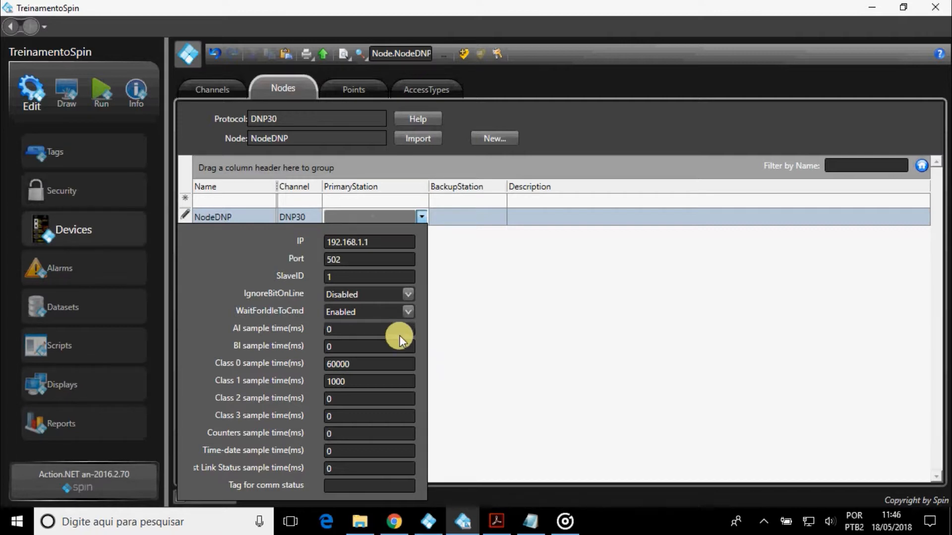
pyautogui.click(401, 347)
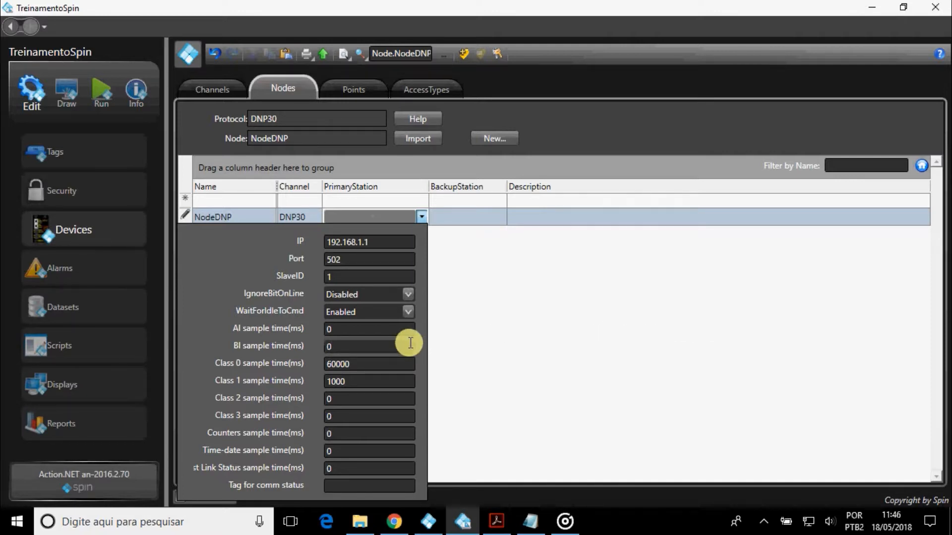
pyautogui.click(412, 364)
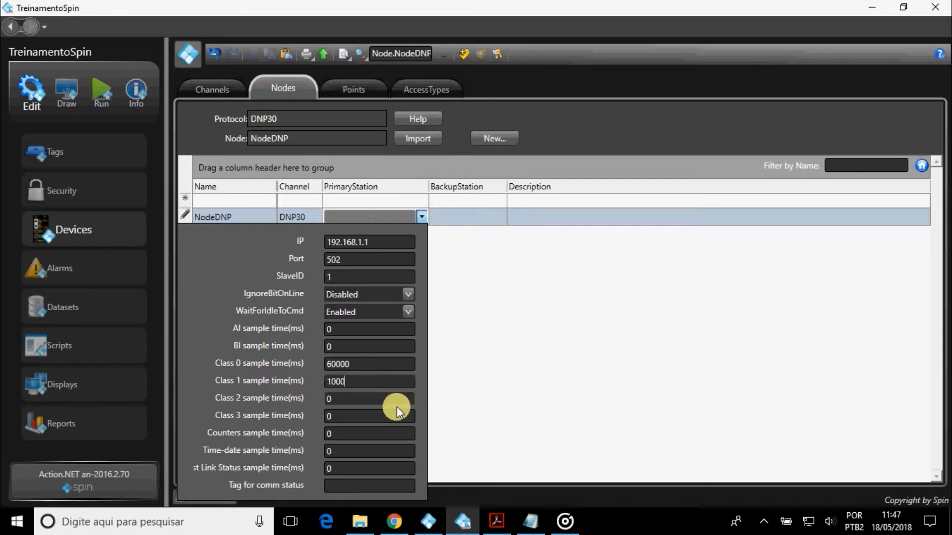
pyautogui.click(399, 404)
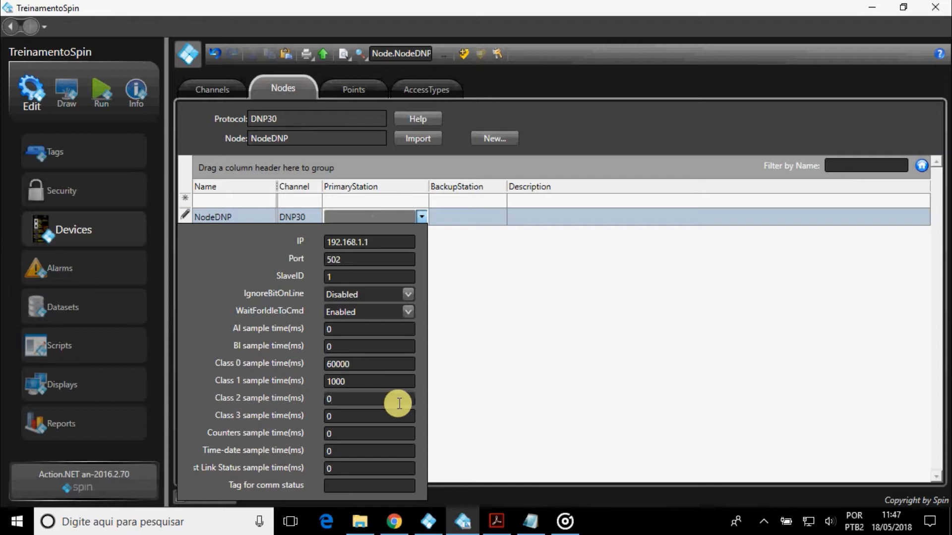
pyautogui.click(398, 418)
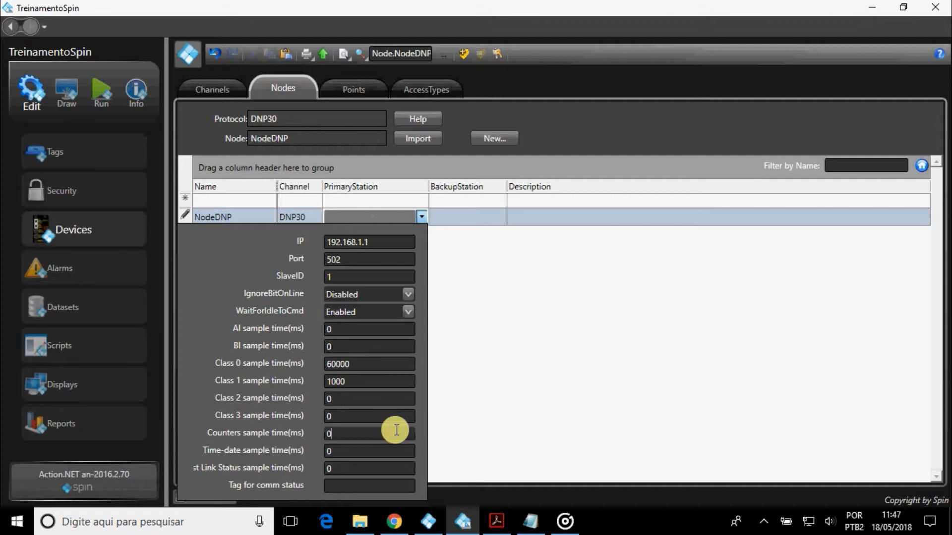
pyautogui.click(391, 453)
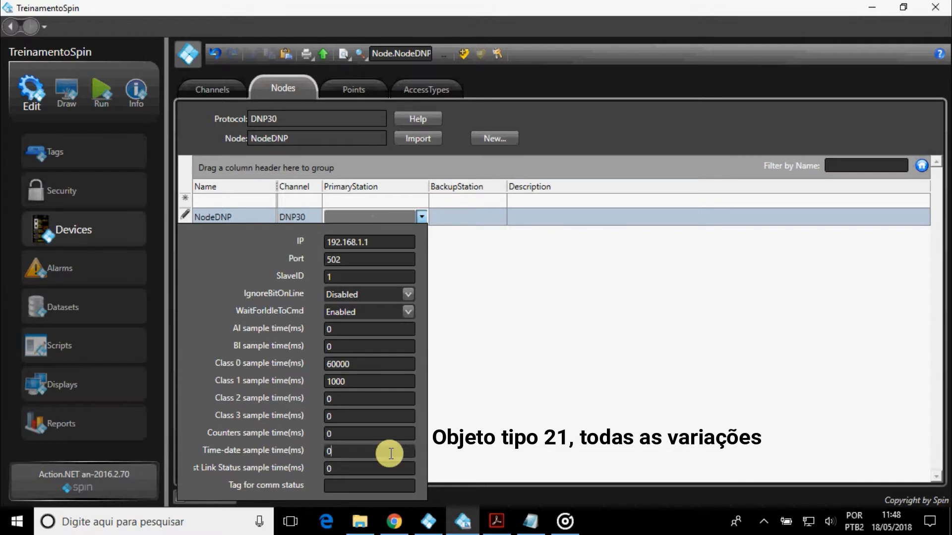
pyautogui.click(386, 484)
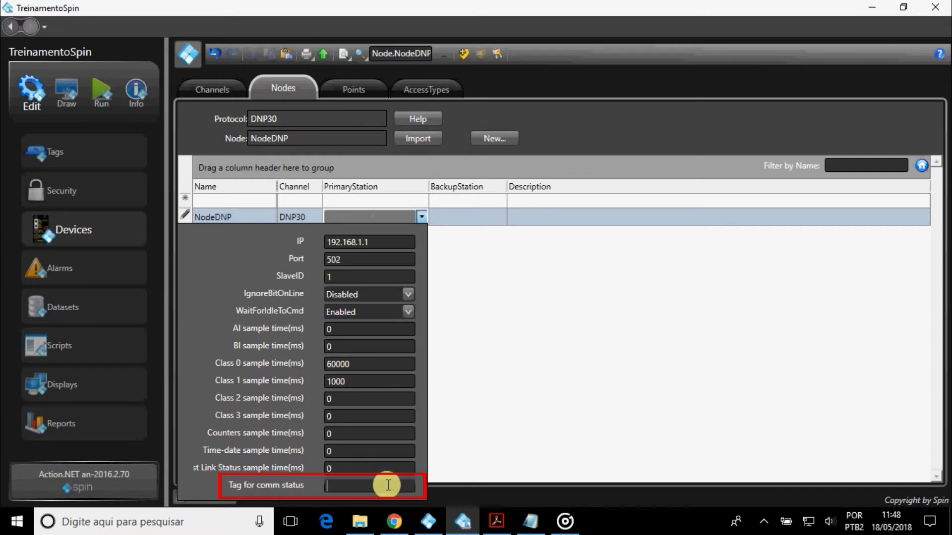
# Close the PrimaryStation editor, committing 192.168.1.1;502;1 with no comm-status tag to NodeDNP.
pyautogui.click(485, 219)
# Fill NodeDNP's BackupStation with IP 192.168.1.1 and default settings, leaving it enabled.
pyautogui.click(499, 218)
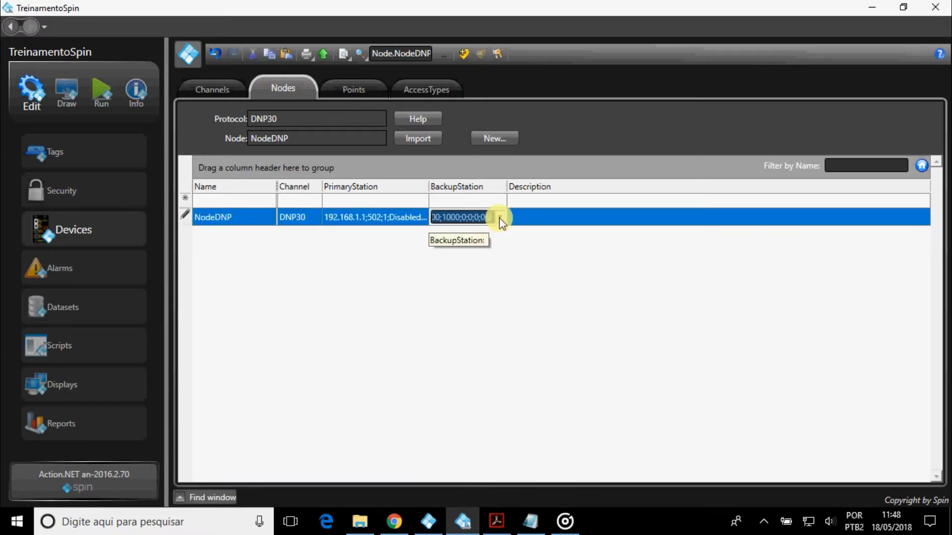
pyautogui.click(498, 219)
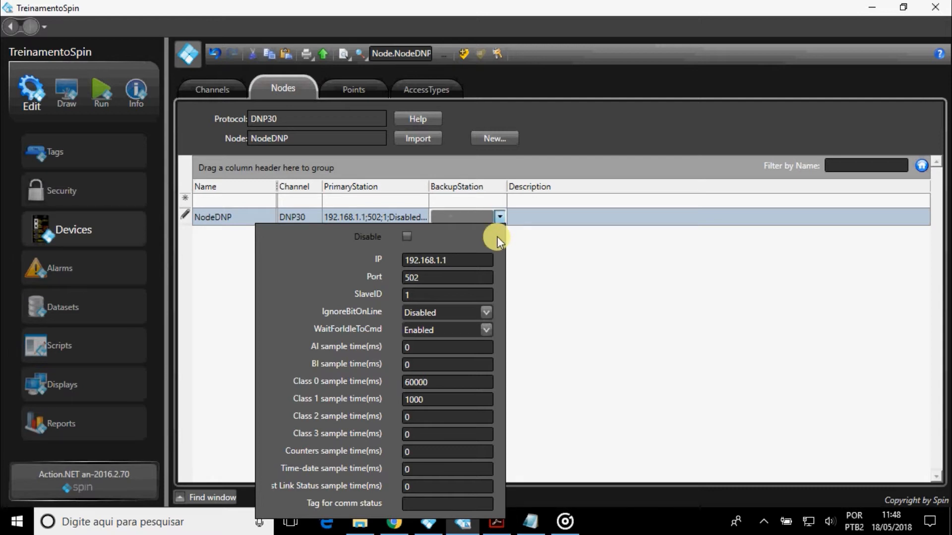
pyautogui.click(407, 237)
pyautogui.click(407, 237)
pyautogui.click(498, 218)
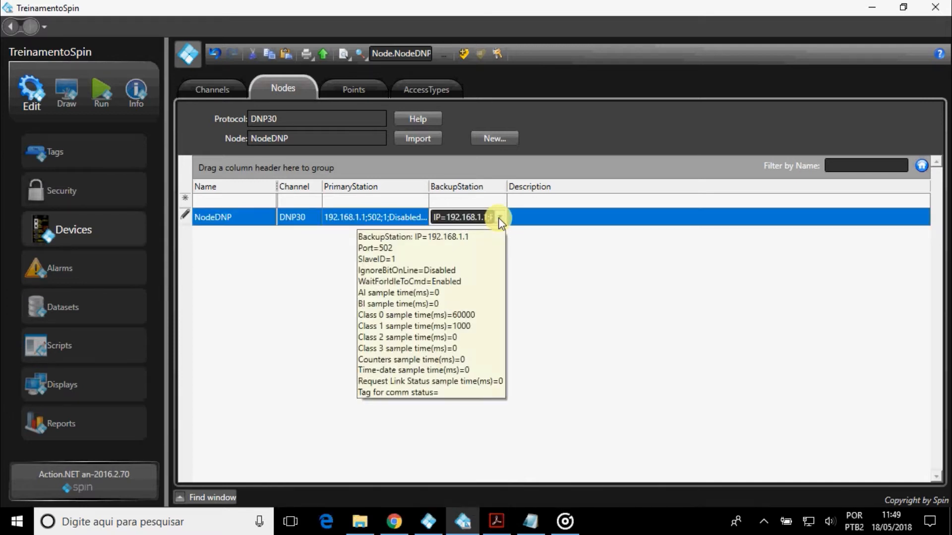
# Add a device point for tag TagDNP assigned to node NodeDNP.
pyautogui.click(353, 87)
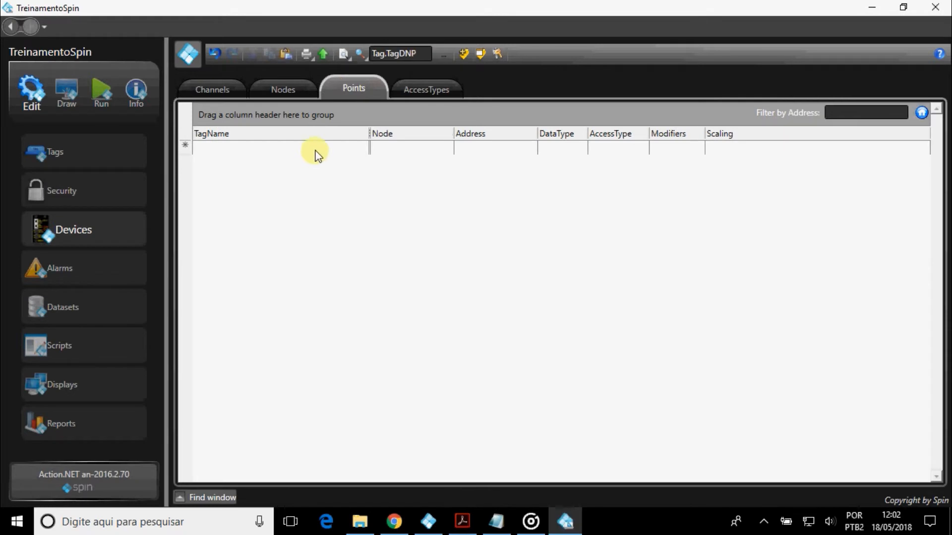
pyautogui.click(316, 150)
pyautogui.write('T')
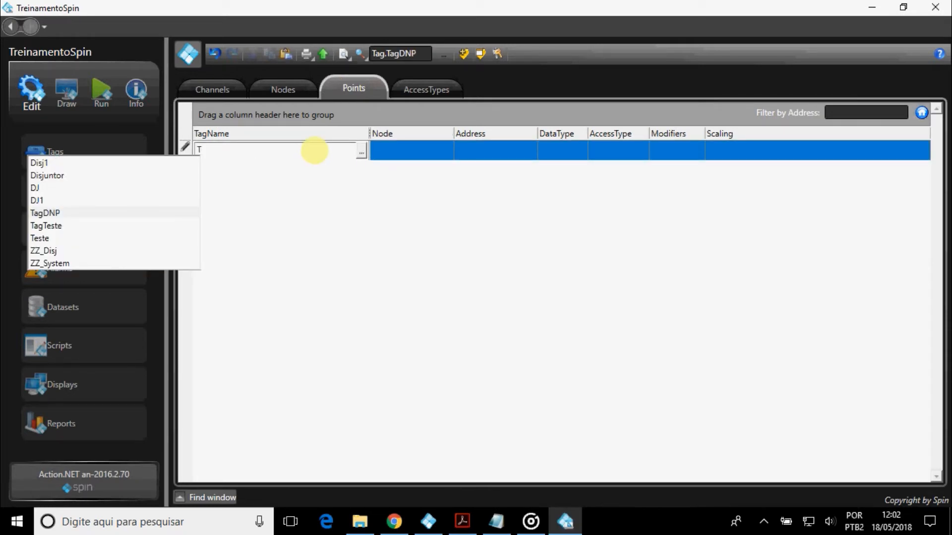
pyautogui.press('Return')
pyautogui.click(386, 155)
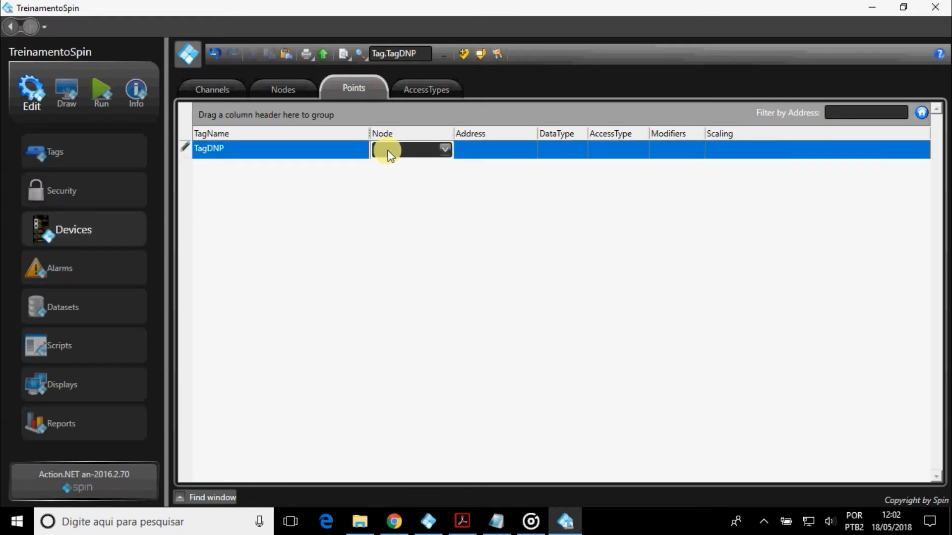
pyautogui.click(406, 149)
pyautogui.click(406, 169)
# Bring up the point's address editor and its list of DNP point types.
pyautogui.click(482, 155)
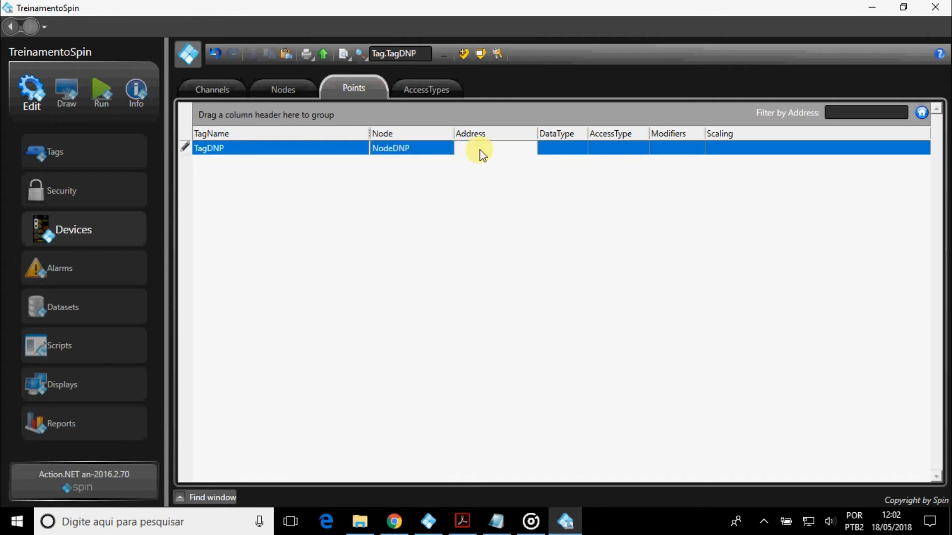
pyautogui.click(530, 148)
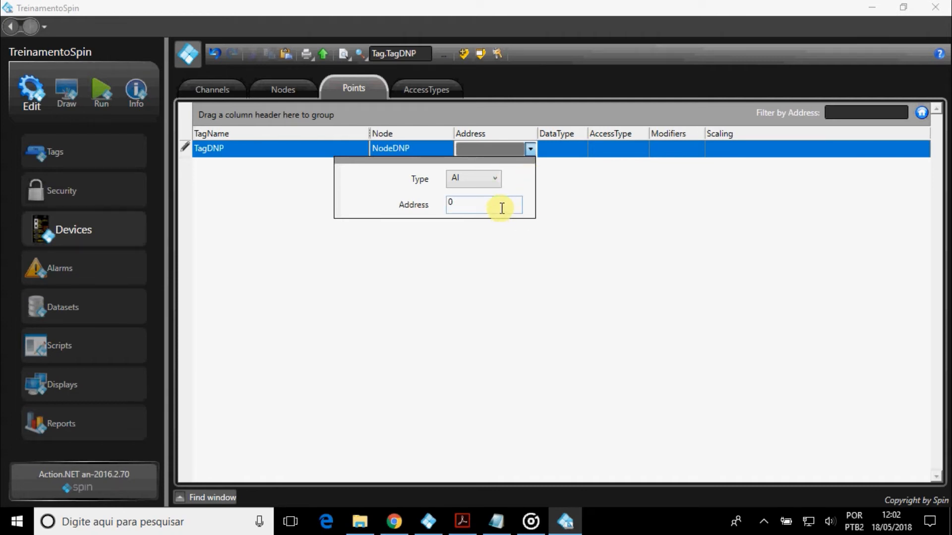
pyautogui.click(497, 180)
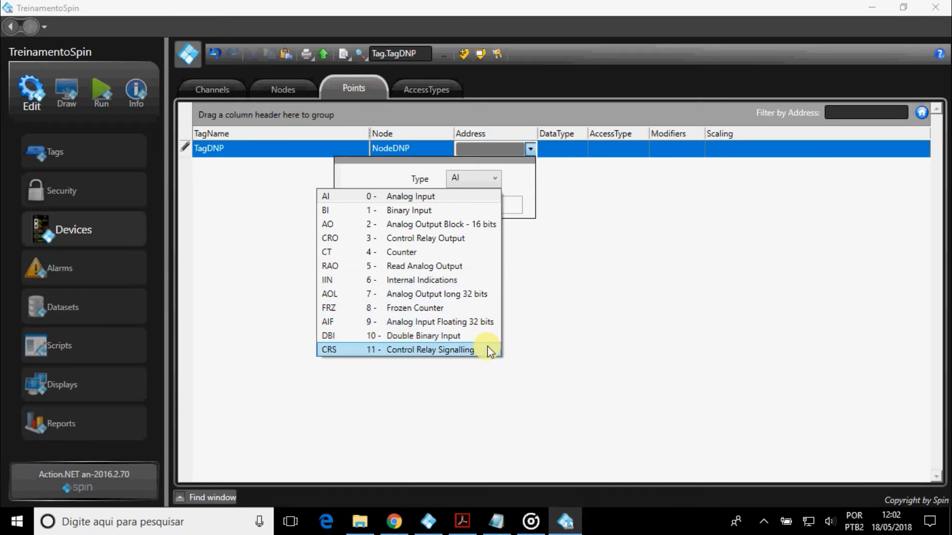
# Set TagDNP's address to CRO, address 0, control code 2 (Null, Pulse Off), verified in DNP30.pdf.
pyautogui.click(477, 244)
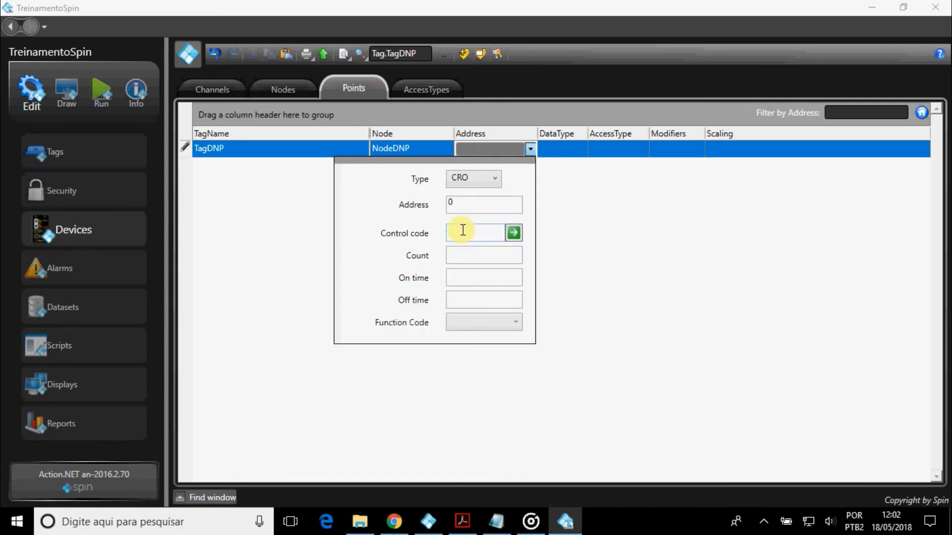
pyautogui.click(512, 233)
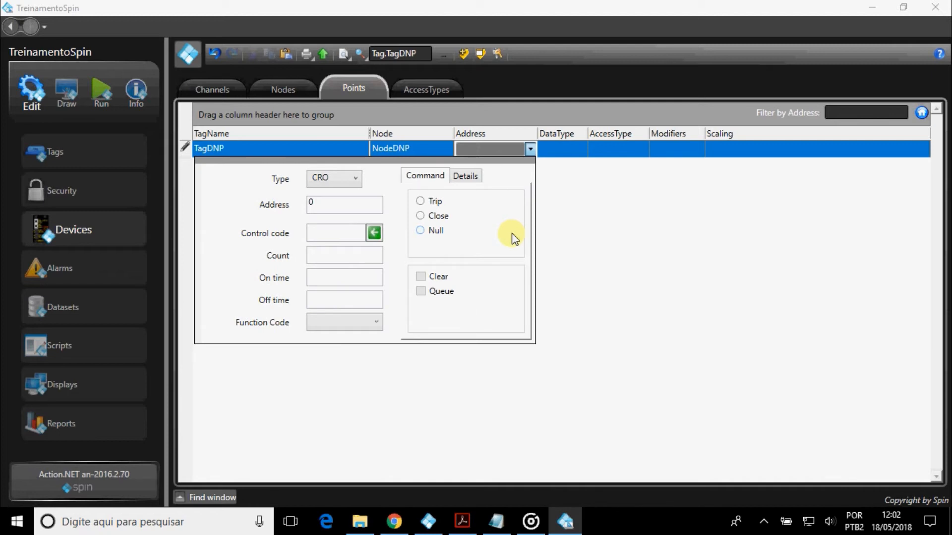
pyautogui.click(350, 204)
pyautogui.click(425, 230)
pyautogui.click(465, 176)
pyautogui.click(421, 231)
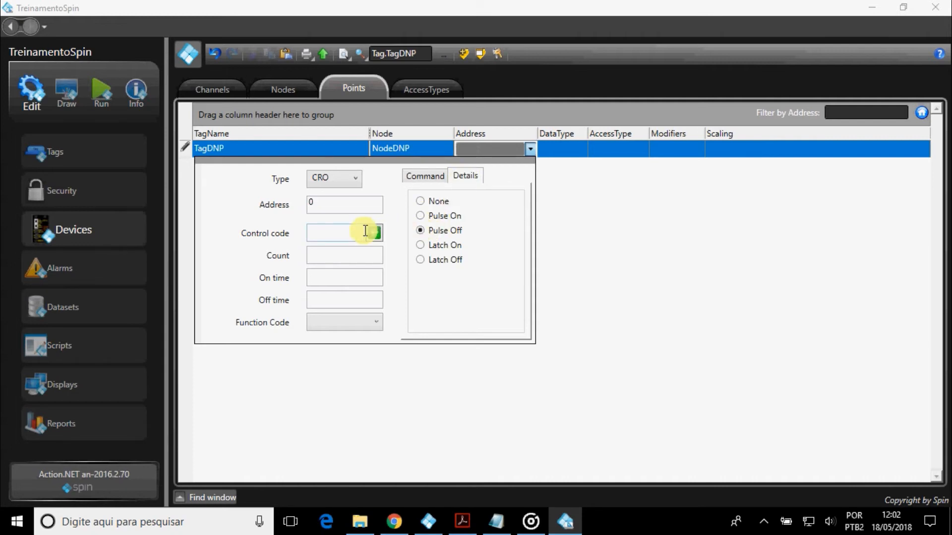
pyautogui.click(375, 233)
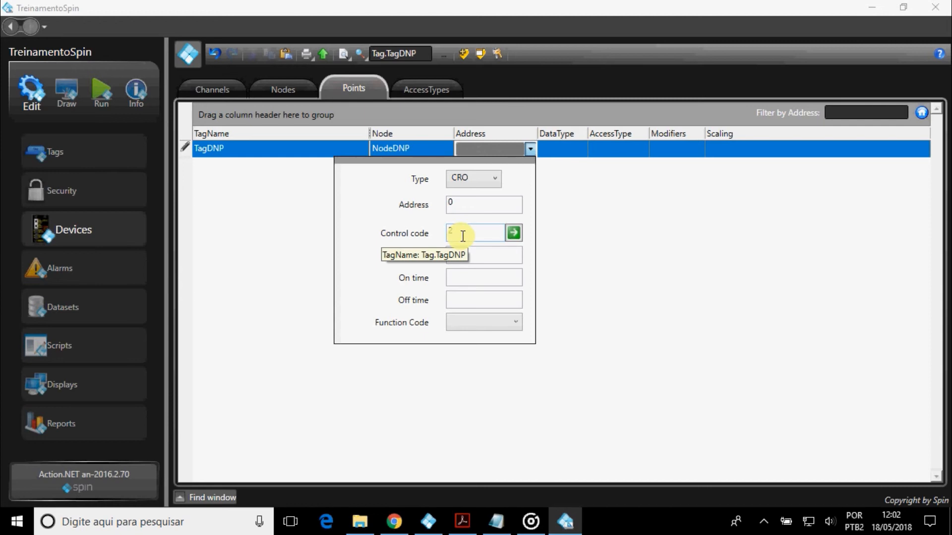
pyautogui.click(463, 520)
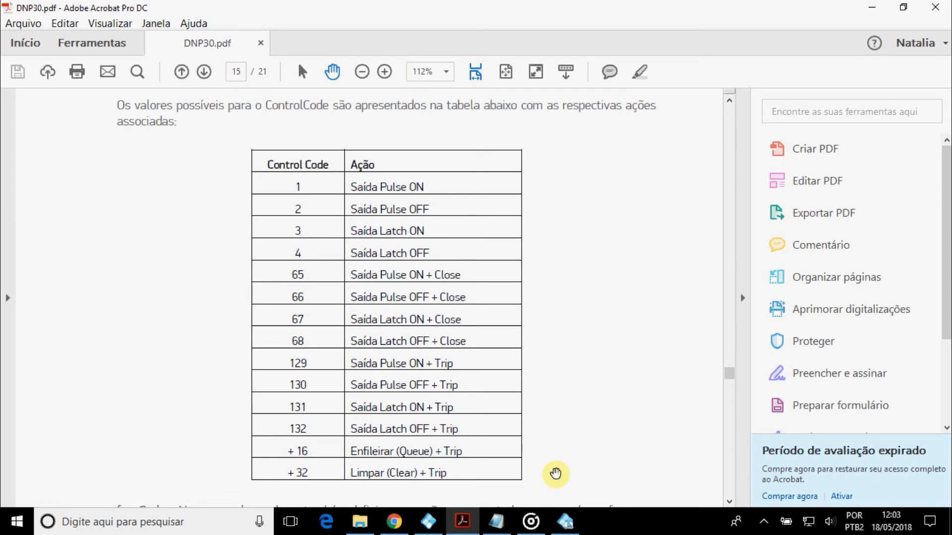
pyautogui.click(565, 522)
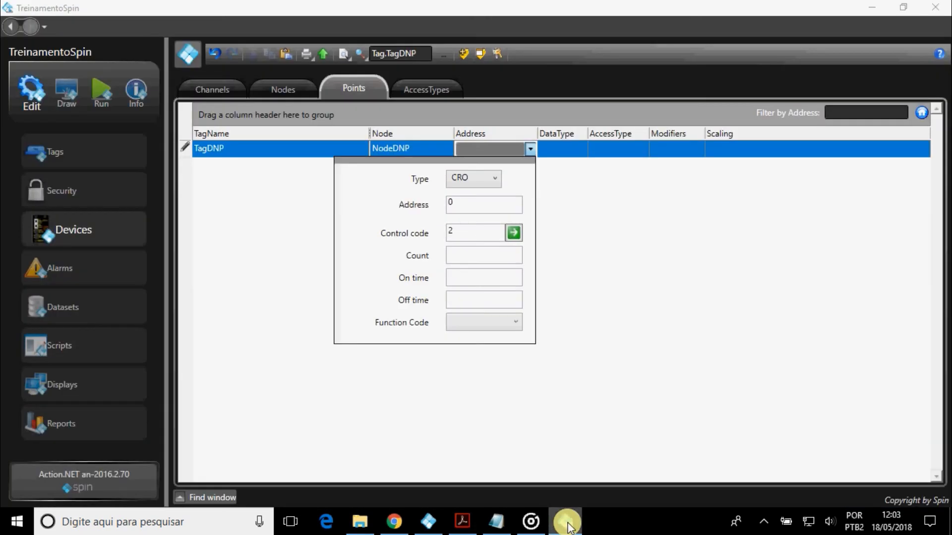
# Keep the CRO:0:2:0:0:0:5 address, set TagDNP's access type to Write, and commit the row.
pyautogui.click(515, 325)
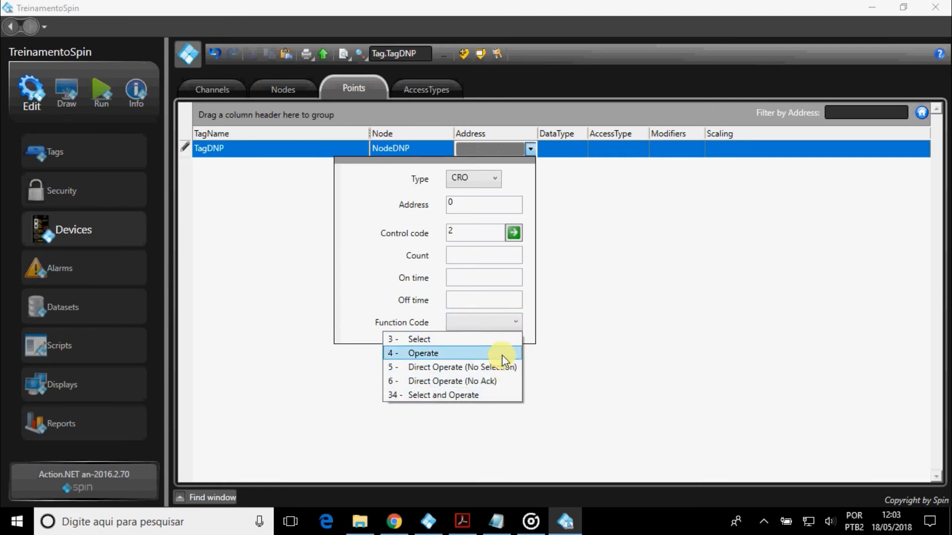
pyautogui.click(518, 324)
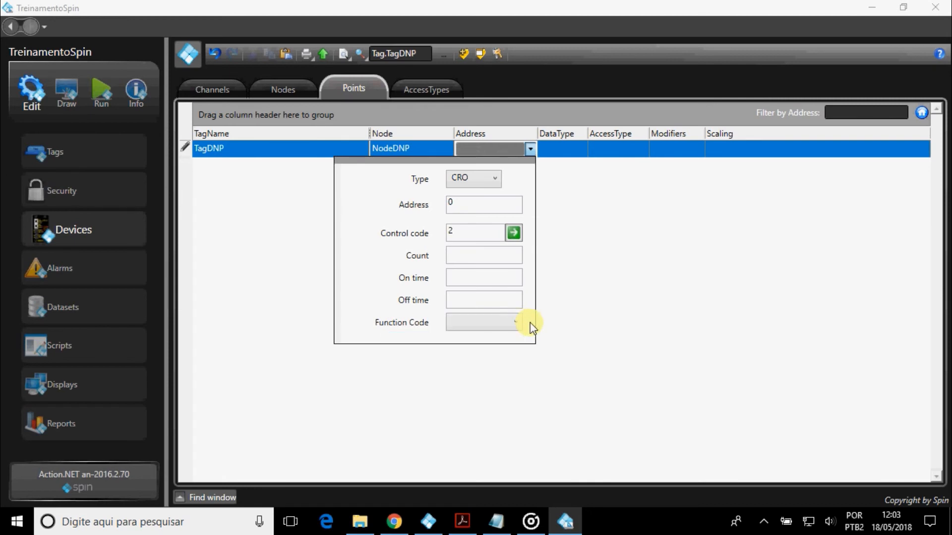
pyautogui.click(632, 146)
pyautogui.click(632, 148)
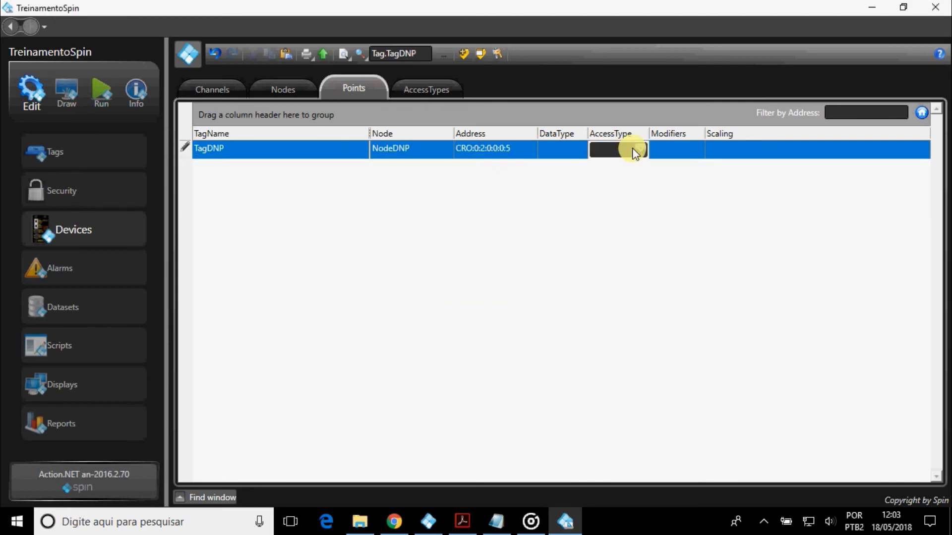
pyautogui.click(620, 198)
pyautogui.click(574, 212)
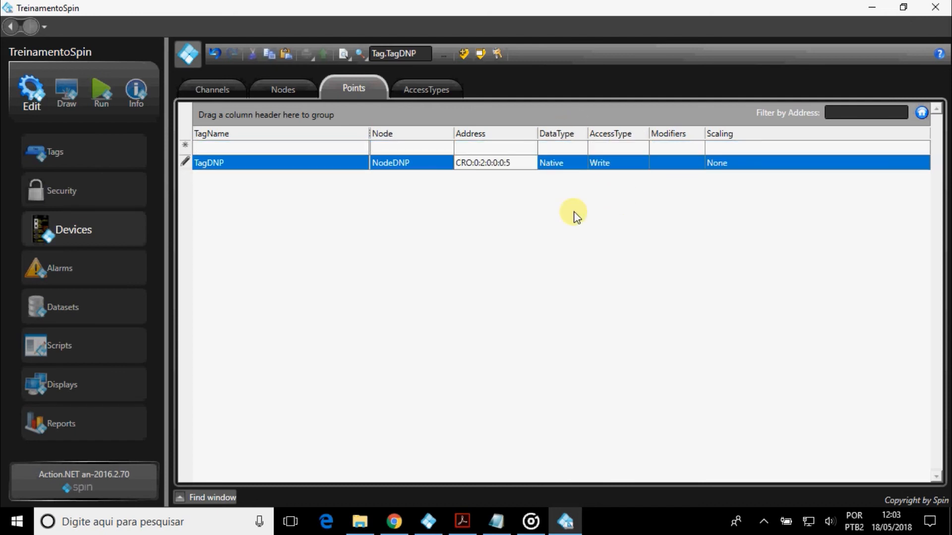
# Reopen TagDNP's address and switch the point type to IIN to view other types.
pyautogui.click(527, 161)
pyautogui.click(528, 164)
pyautogui.click(495, 191)
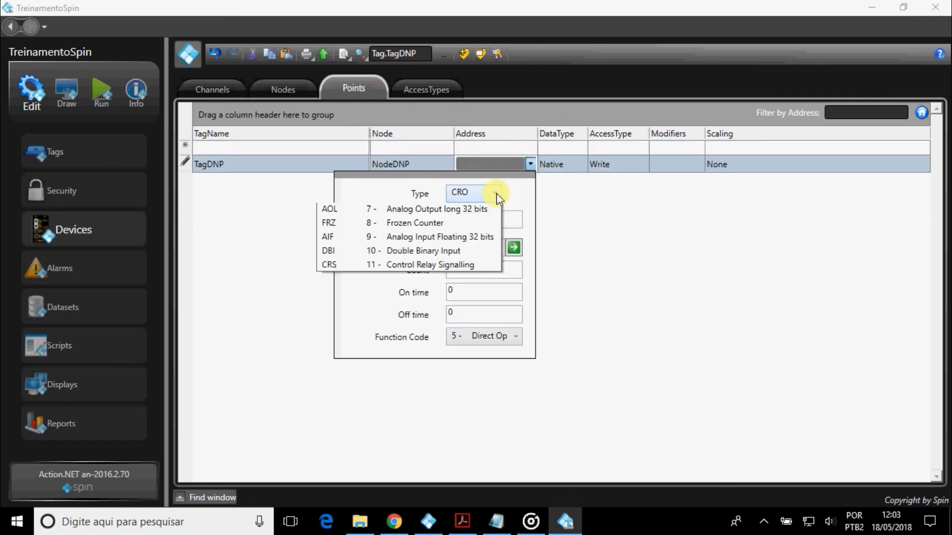
pyautogui.click(463, 295)
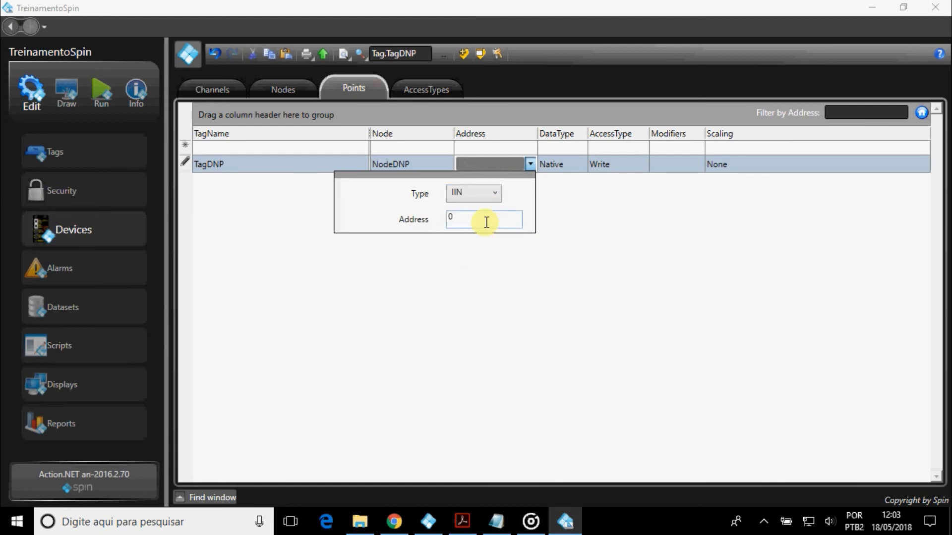
pyautogui.click(500, 199)
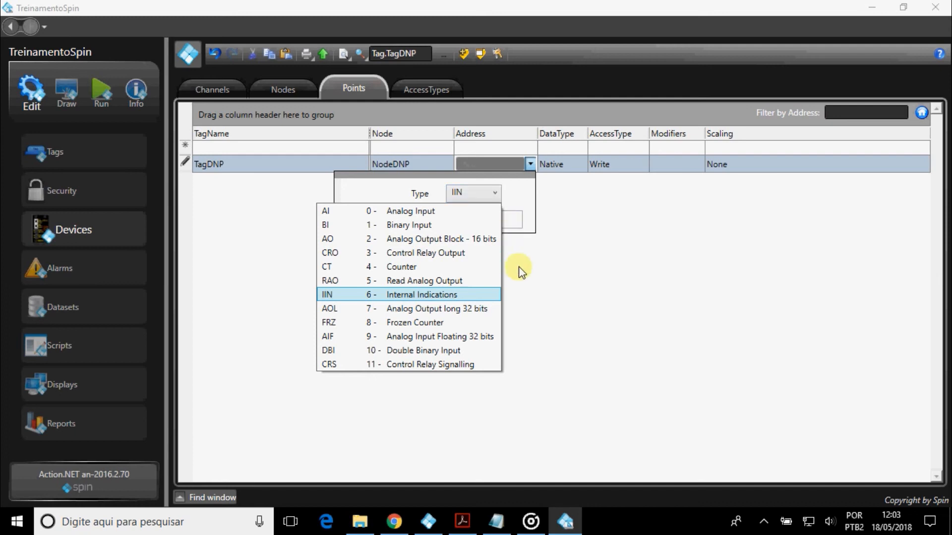